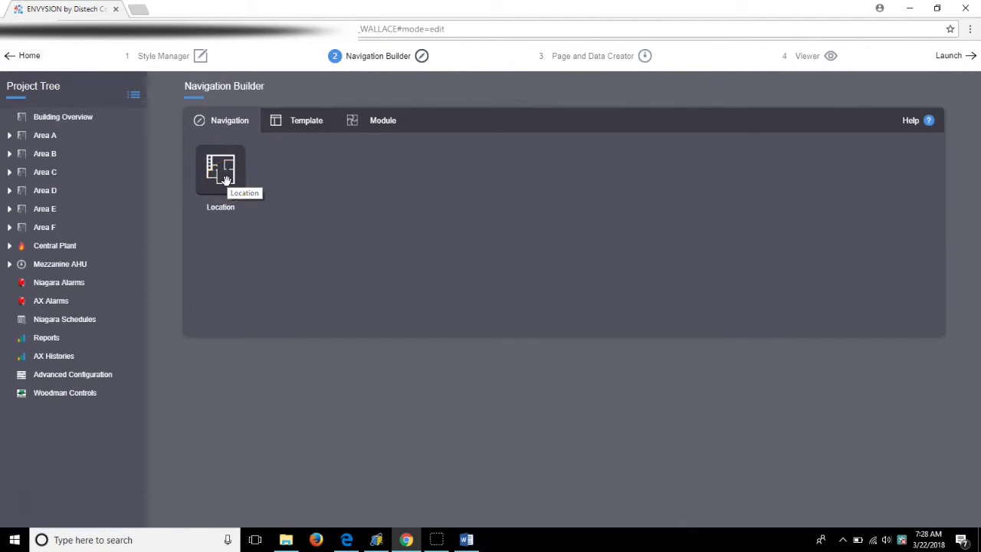
# Add a Location node below Woodman Controls in the project tree and rename it with the author's first name followed by "Test".
pyautogui.moveTo(230, 175); pyautogui.dragTo(95, 396)
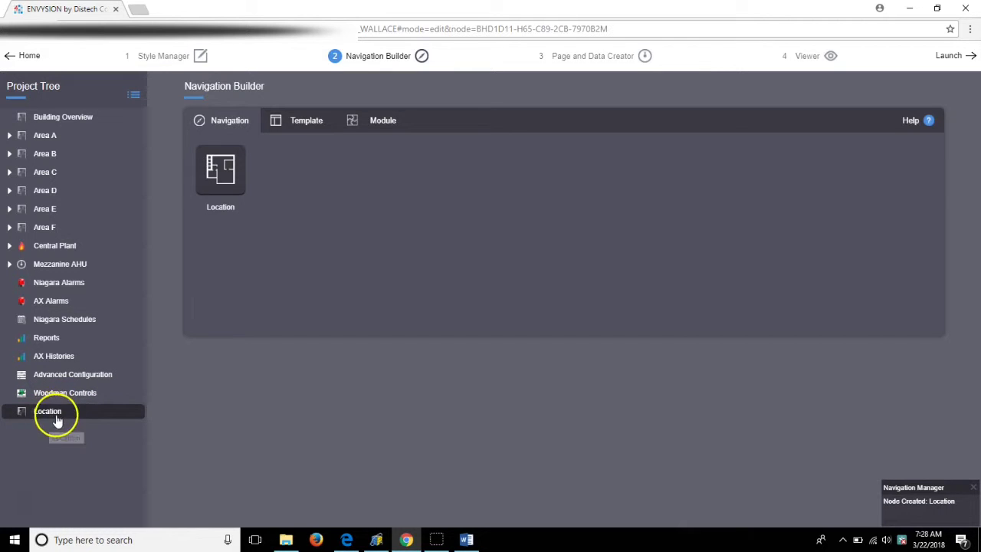
pyautogui.rightClick(62, 417)
pyautogui.click(92, 432)
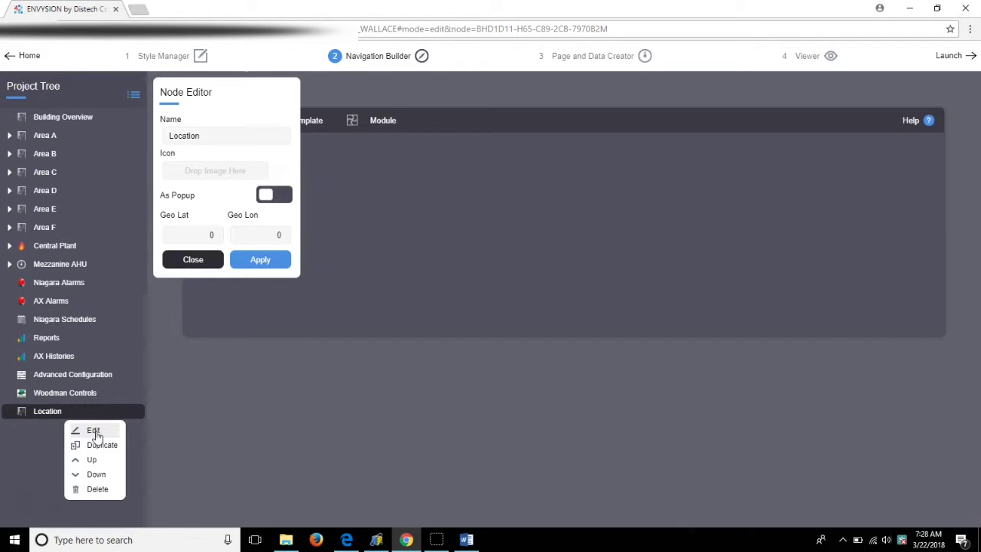
pyautogui.click(213, 136)
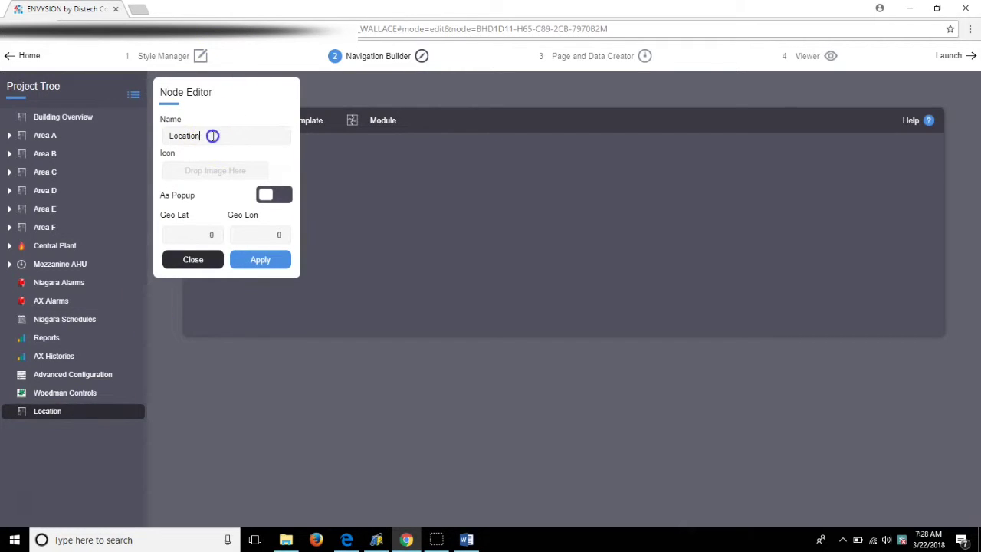
pyautogui.moveTo(213, 136); pyautogui.dragTo(155, 135)
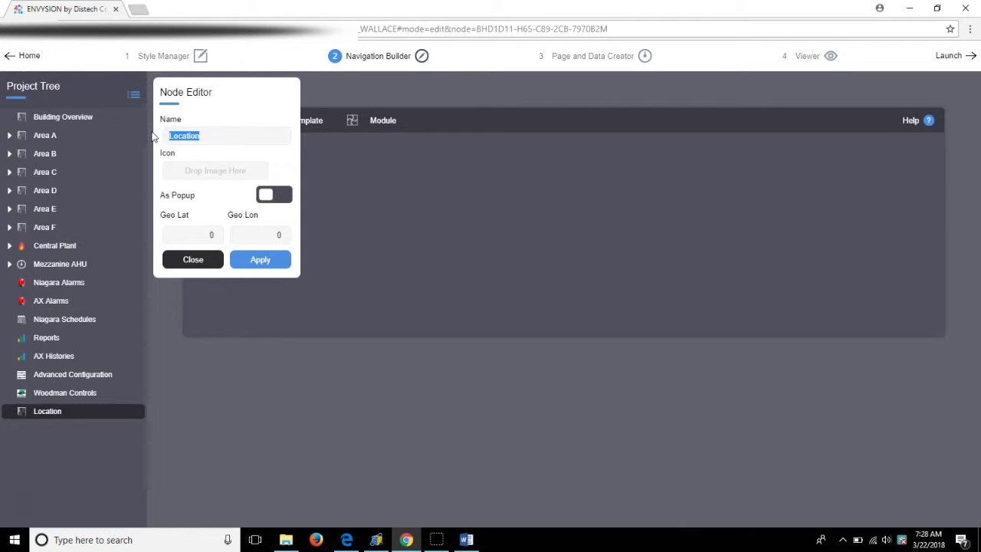
pyautogui.write("Jennie's Test")
pyautogui.click(200, 176)
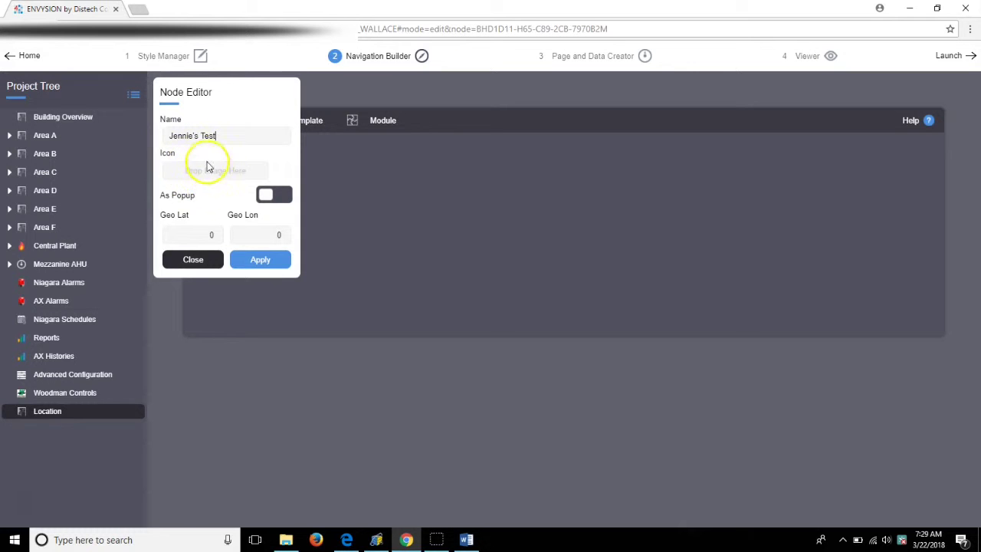
pyautogui.click(274, 200)
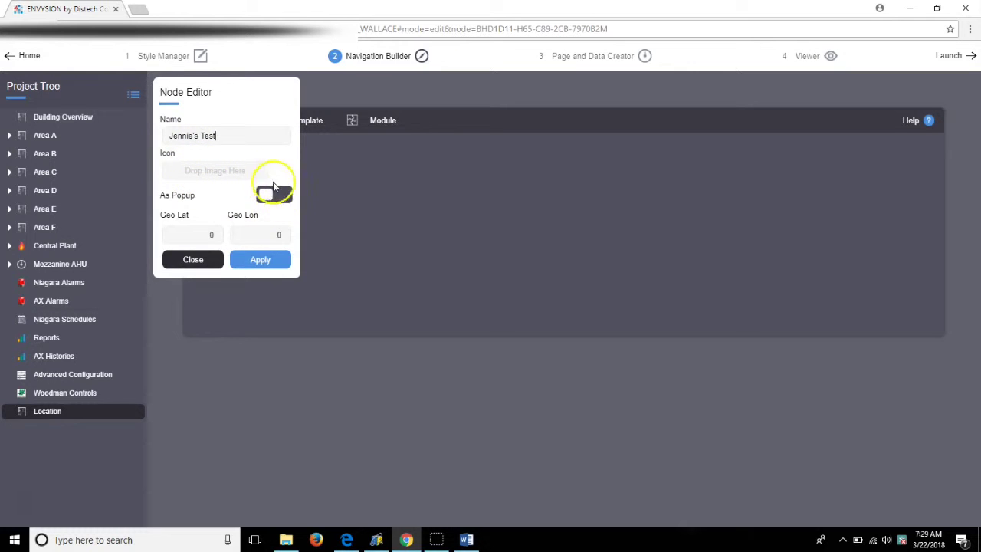
pyautogui.click(261, 260)
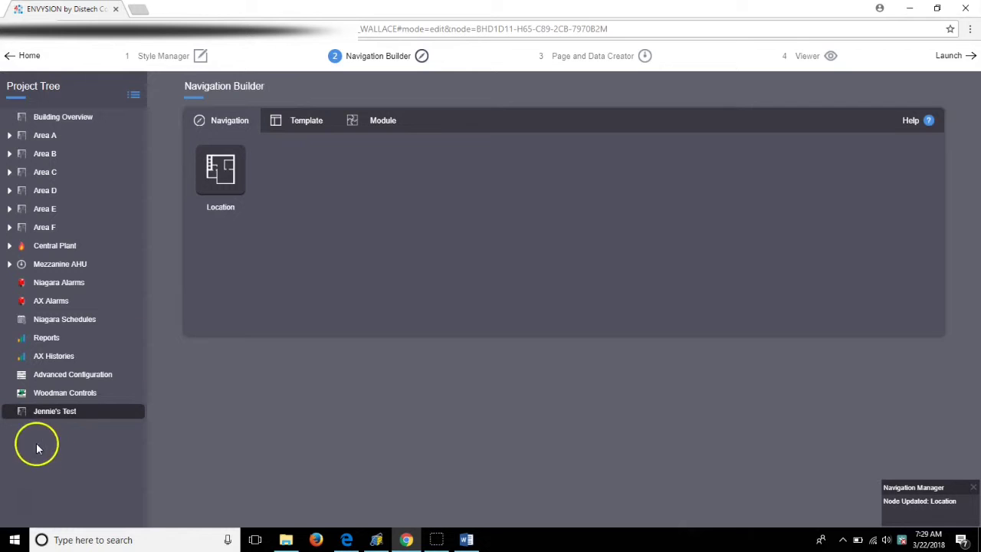
# Open the new location's page for editing and upload the Level 2 picture from the Finished Files folder as its background image.
pyautogui.click(562, 61)
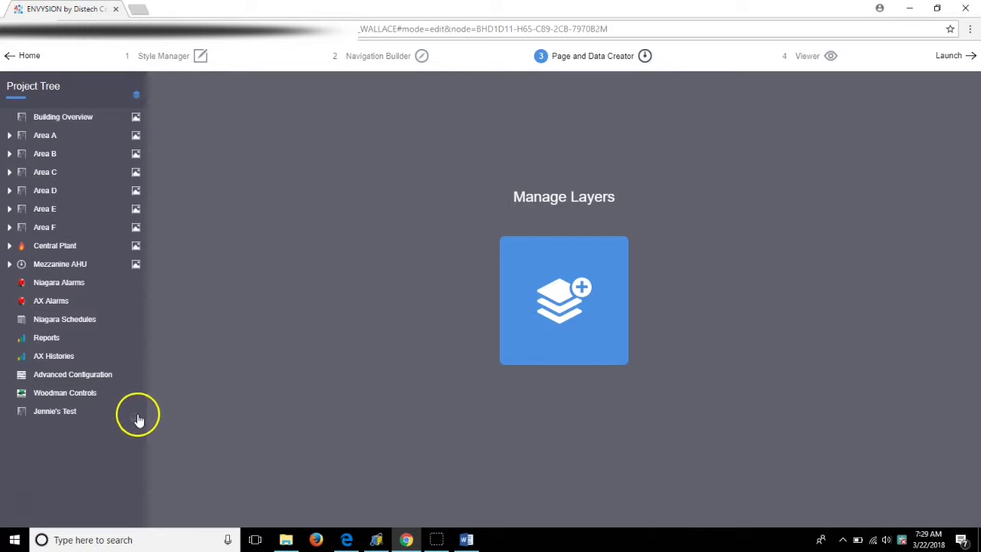
pyautogui.click(137, 418)
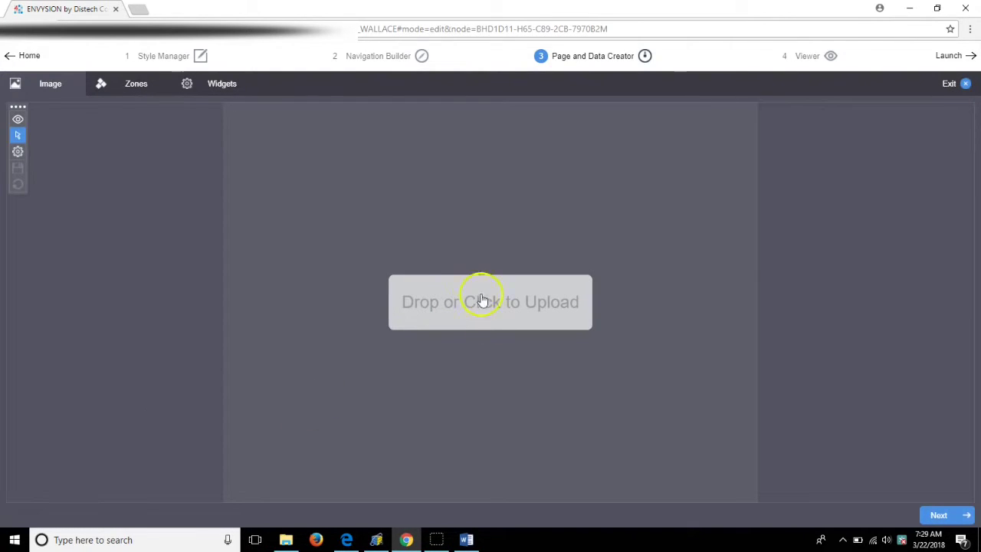
pyautogui.click(52, 86)
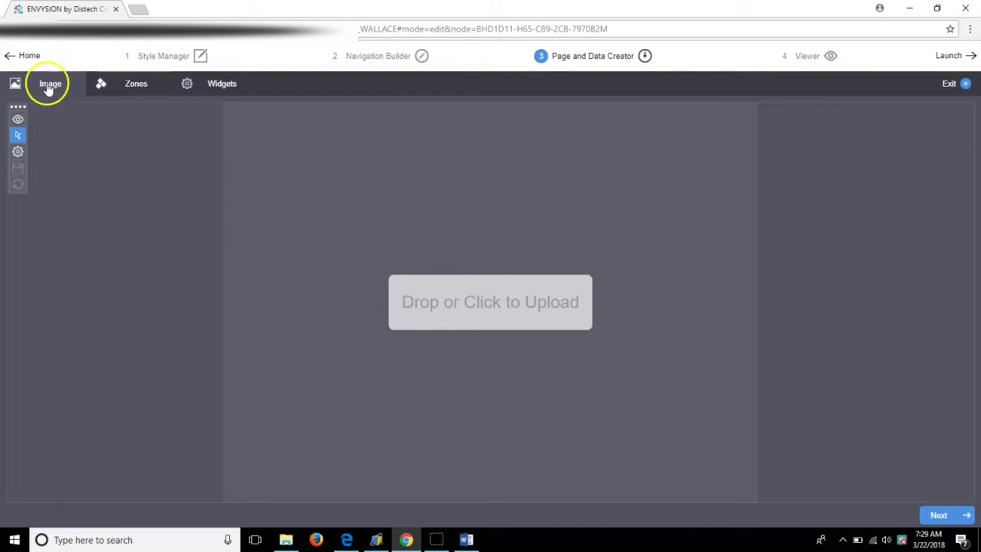
pyautogui.click(285, 538)
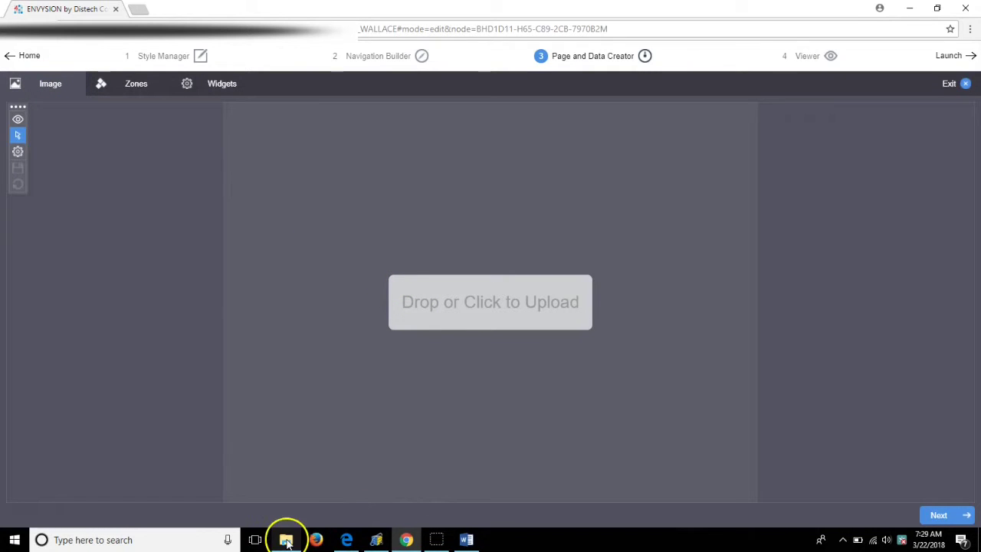
pyautogui.moveTo(466, 100); pyautogui.dragTo(747, 98)
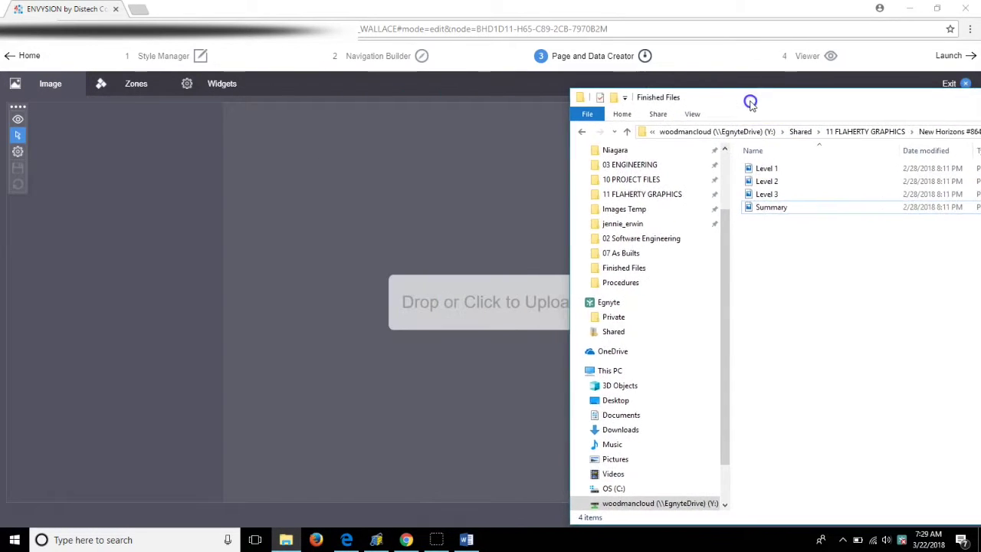
pyautogui.click(764, 181)
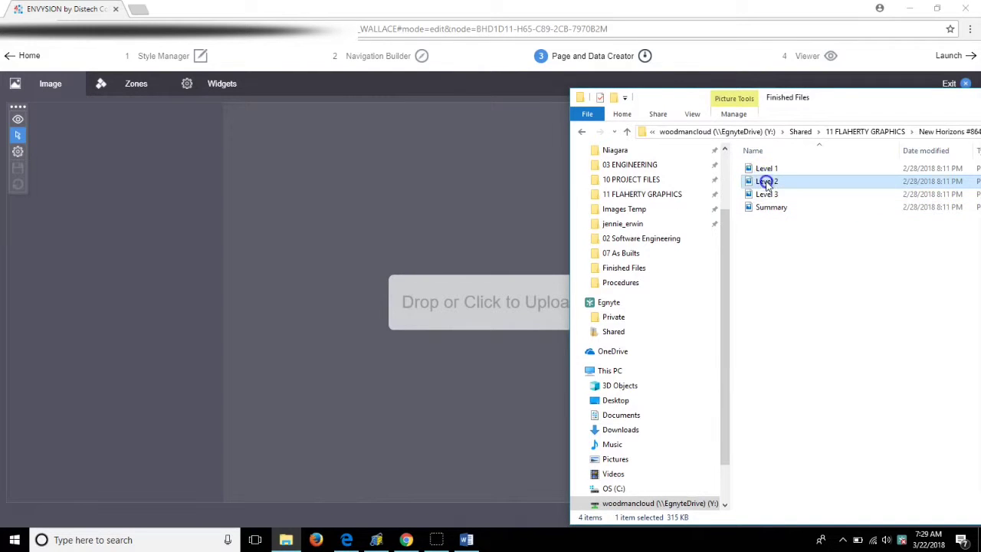
pyautogui.moveTo(764, 181); pyautogui.dragTo(456, 316)
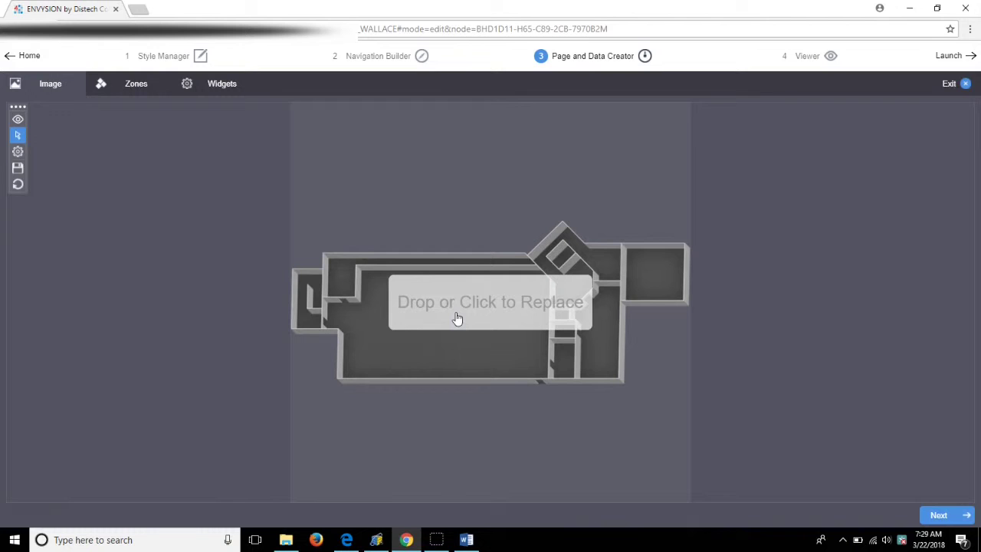
# Set the background image's right and left padding (padR and padL) to 100 each.
pyautogui.click(17, 151)
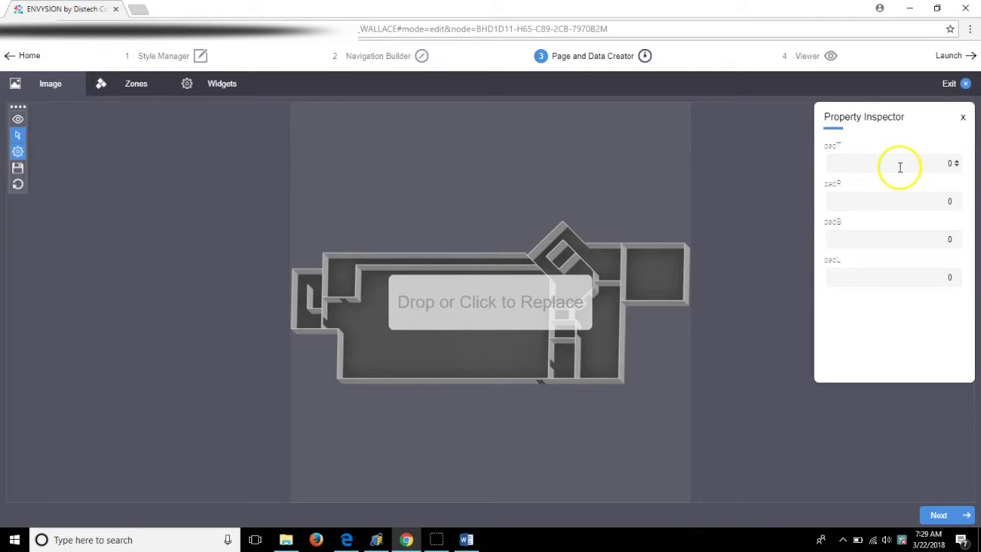
pyautogui.click(915, 206)
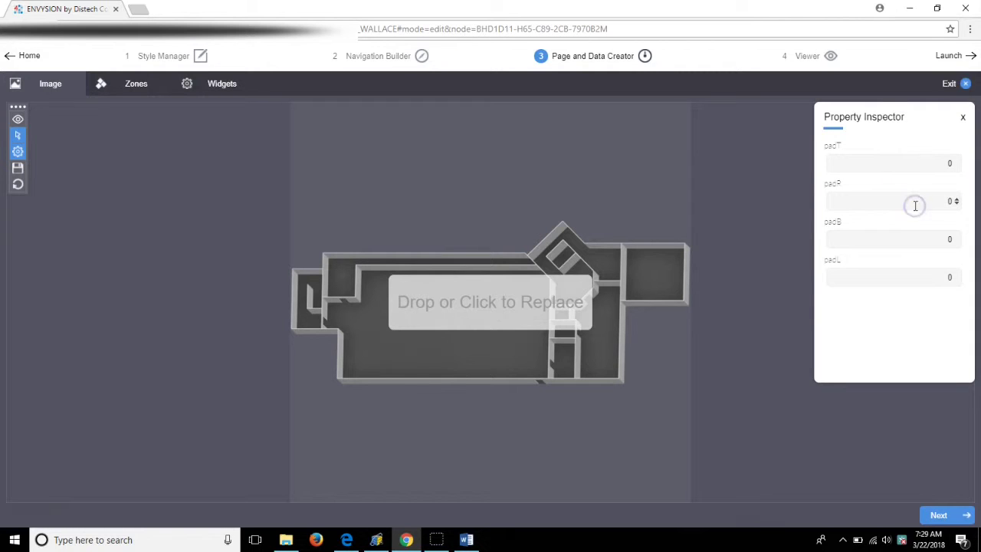
pyautogui.write('100')
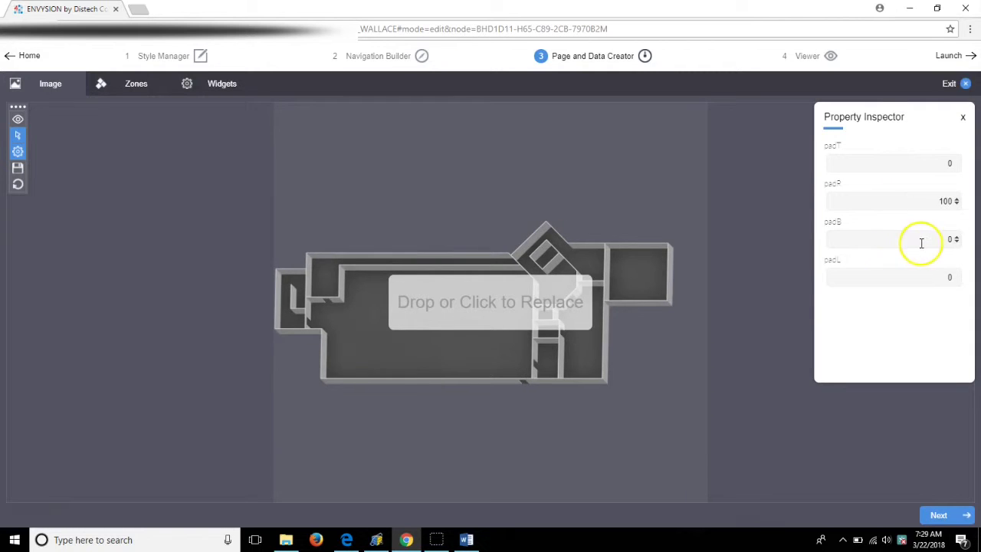
pyautogui.click(935, 277)
pyautogui.write('10')
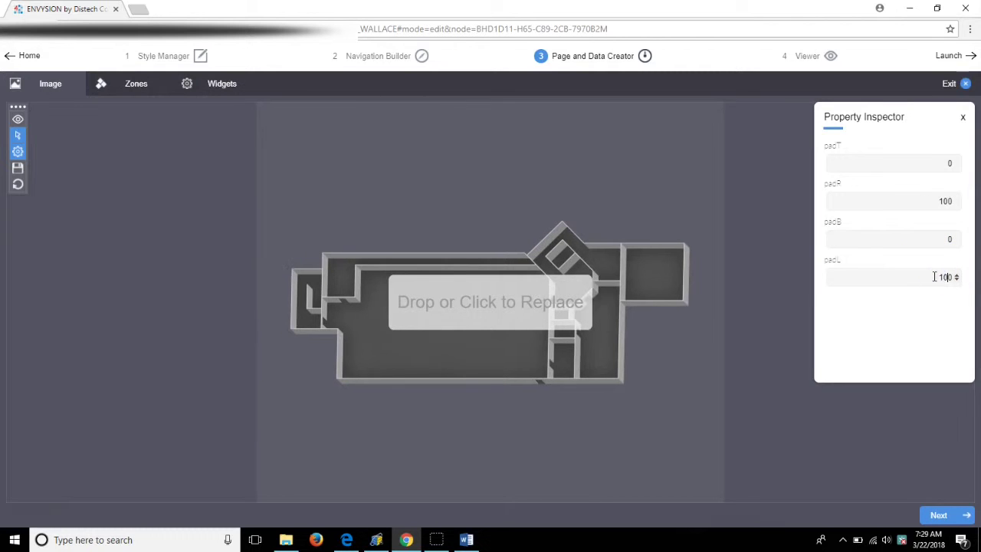
pyautogui.write('0')
pyautogui.press('BackSpace')
# Add a second layer tab to the page's zones and assign it to the HVAC layer group.
pyautogui.click(135, 86)
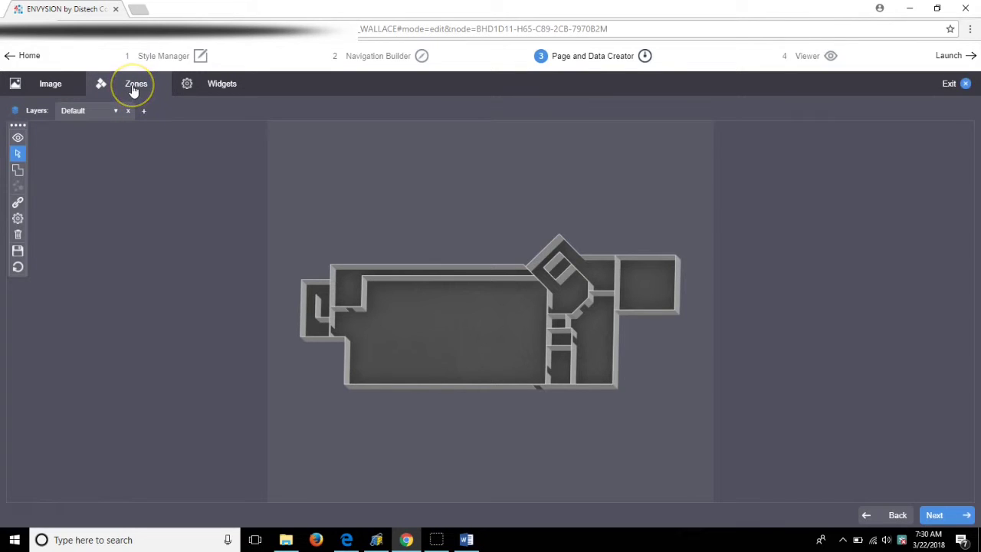
pyautogui.click(52, 86)
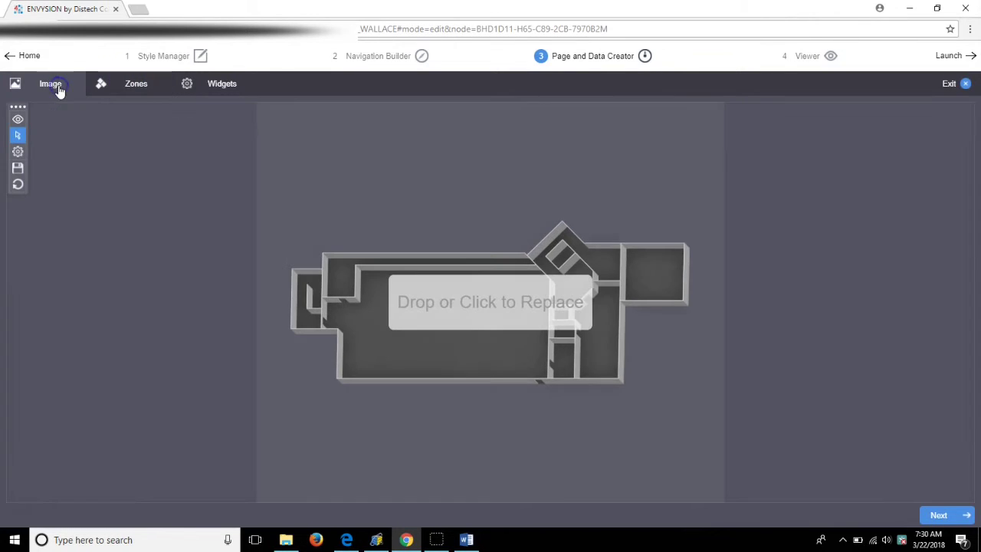
pyautogui.click(144, 86)
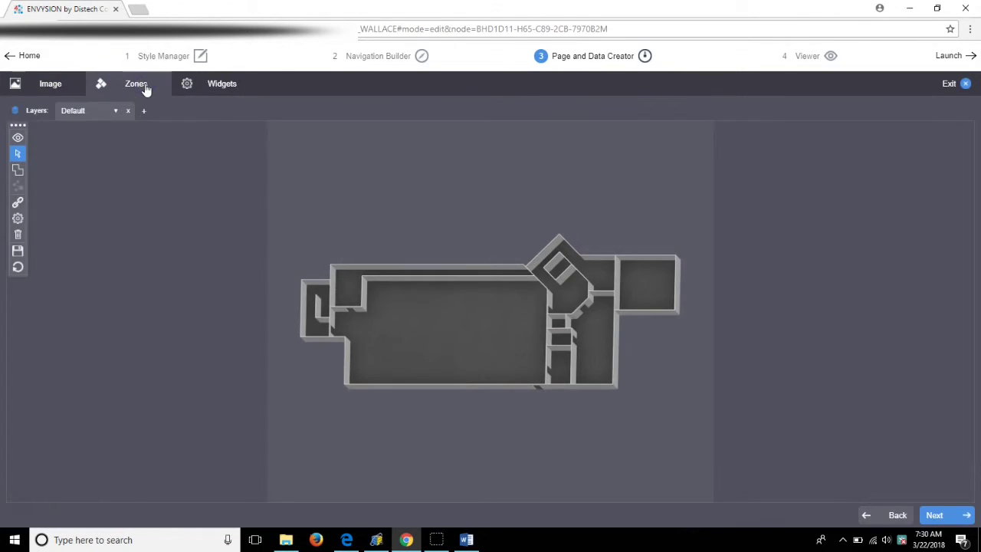
pyautogui.click(153, 82)
pyautogui.click(136, 85)
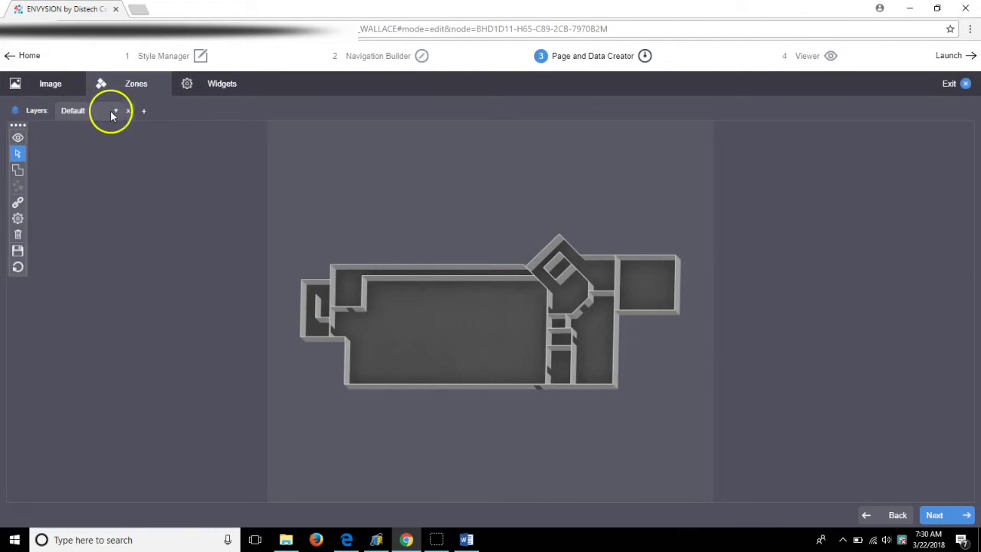
pyautogui.click(144, 112)
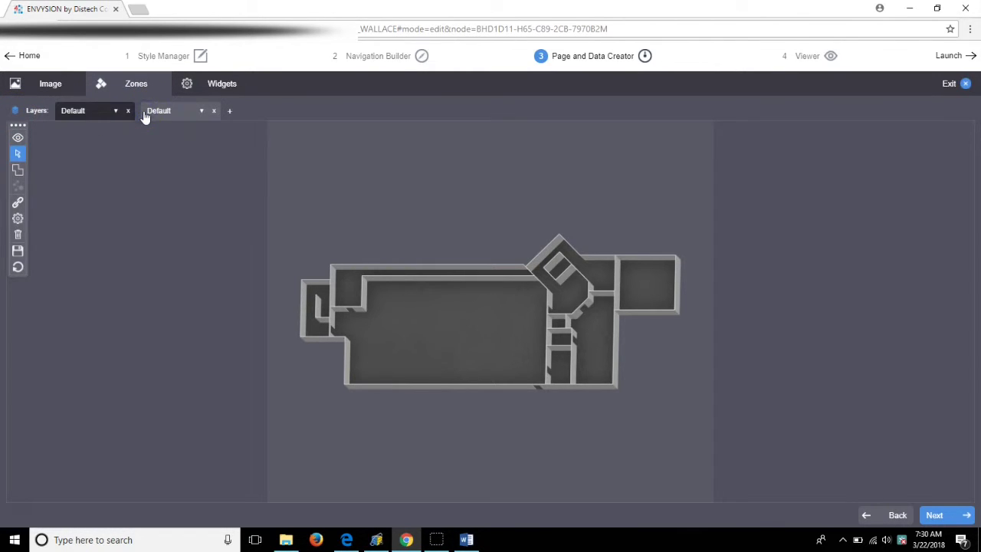
pyautogui.click(200, 111)
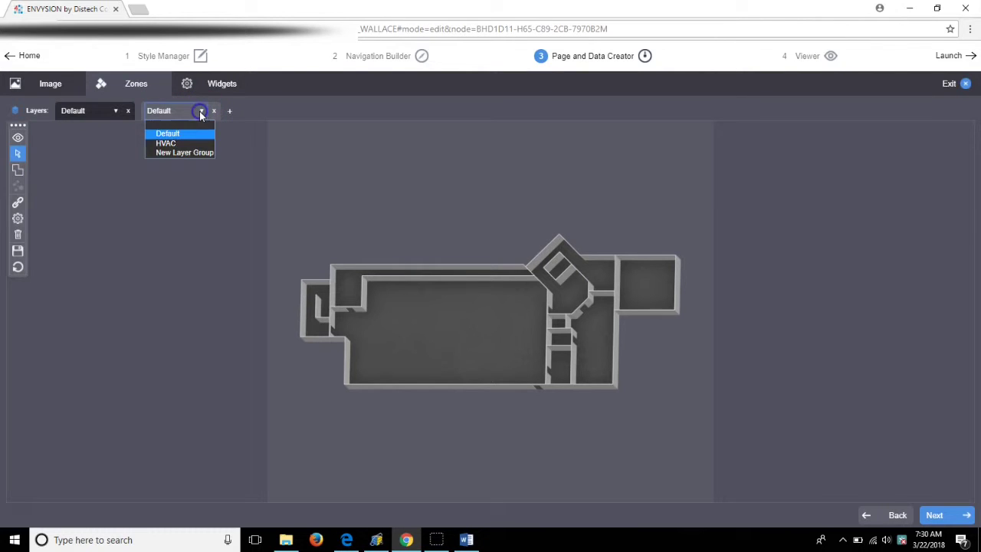
pyautogui.click(170, 144)
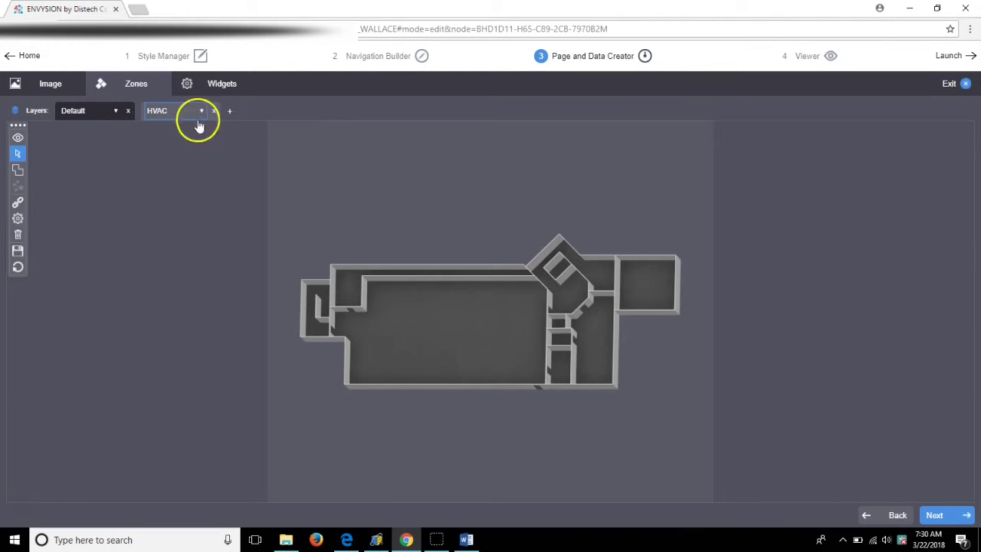
# Create a new layer group named Test in the Layer Manager.
pyautogui.click(13, 113)
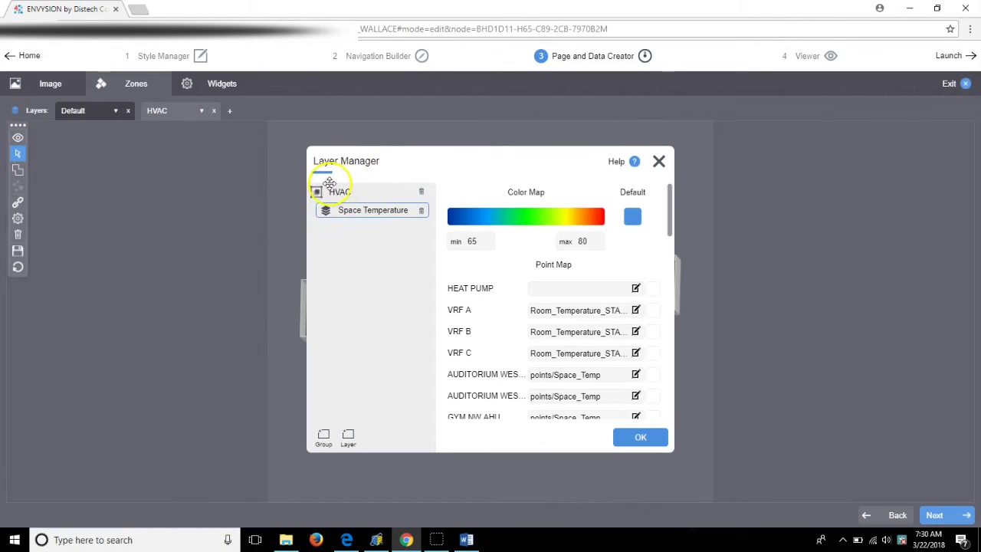
pyautogui.click(325, 436)
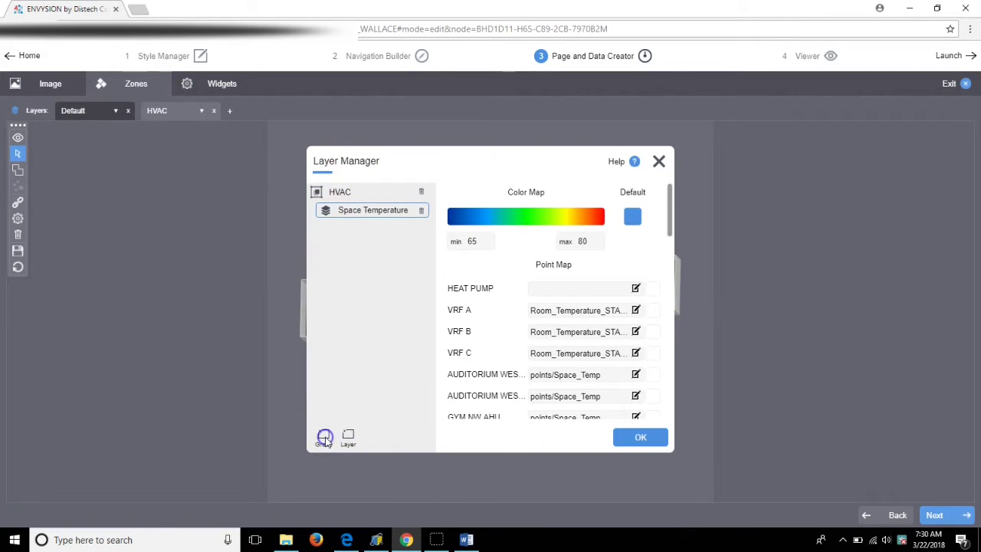
pyautogui.moveTo(460, 298); pyautogui.dragTo(408, 300)
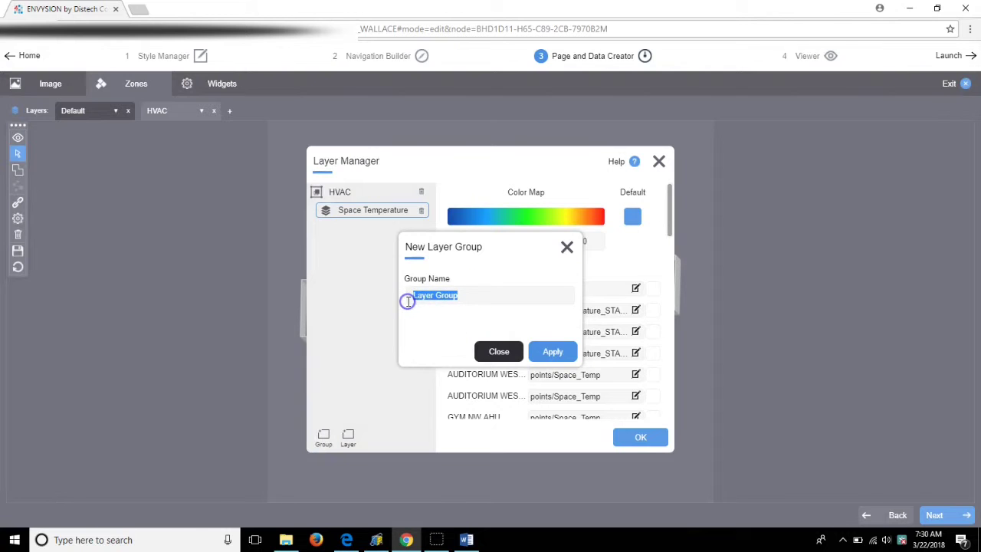
pyautogui.write('Test')
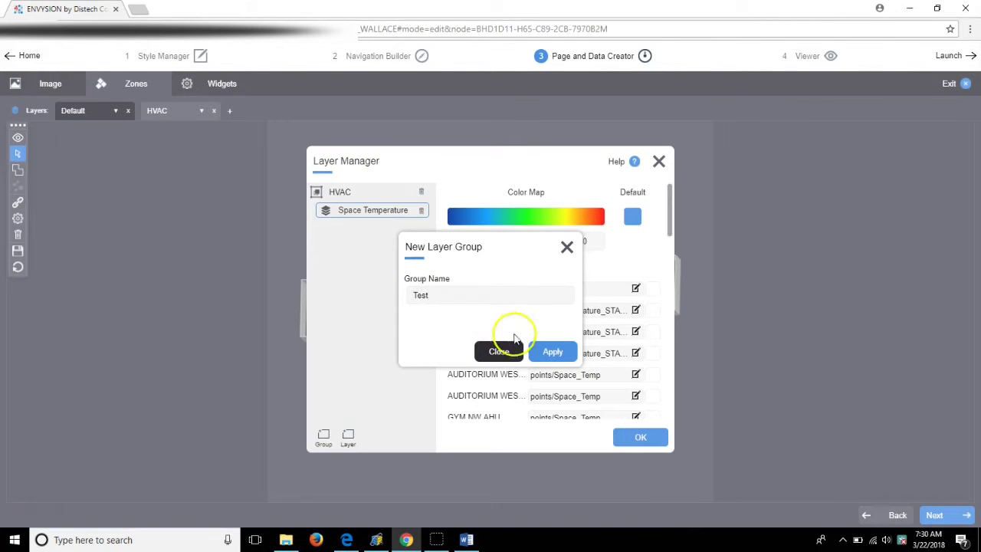
pyautogui.click(552, 351)
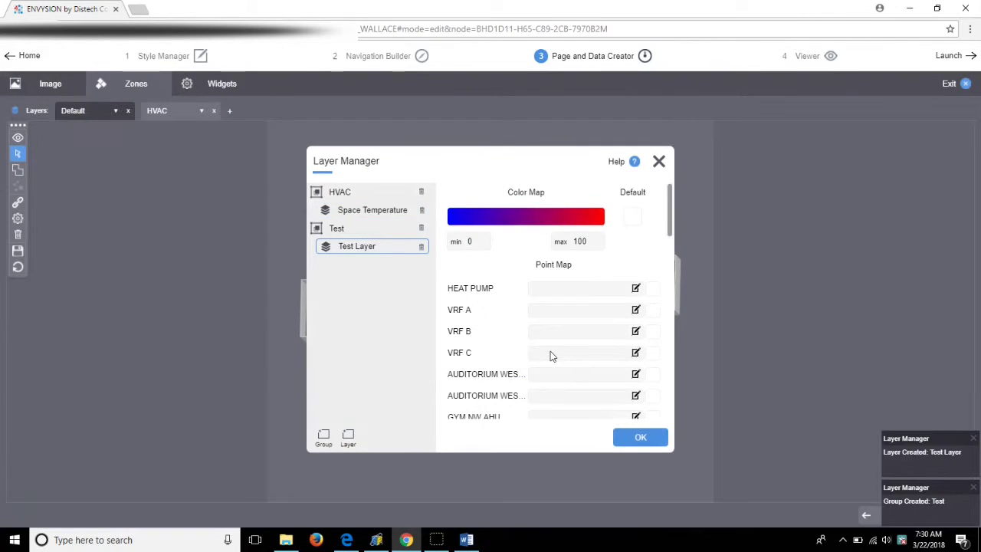
pyautogui.click(642, 438)
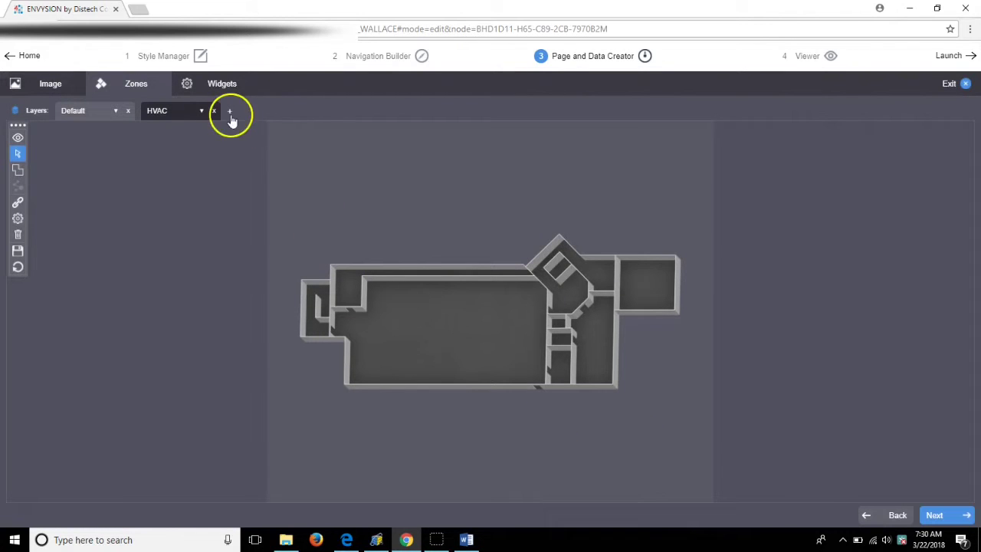
# Add a third layer tab assigned to the Test group, and delete that tab with its content.
pyautogui.click(230, 113)
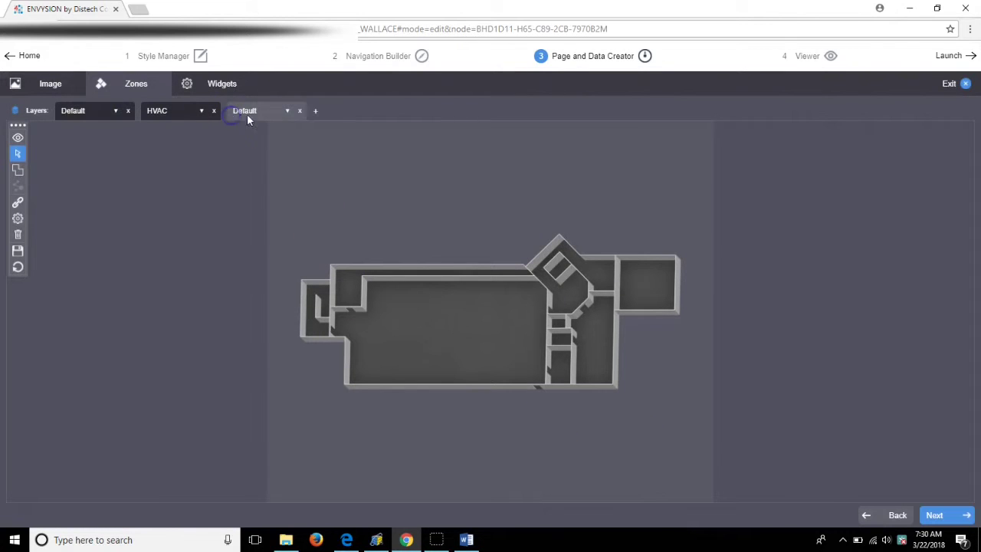
pyautogui.click(285, 111)
pyautogui.click(257, 153)
pyautogui.click(299, 111)
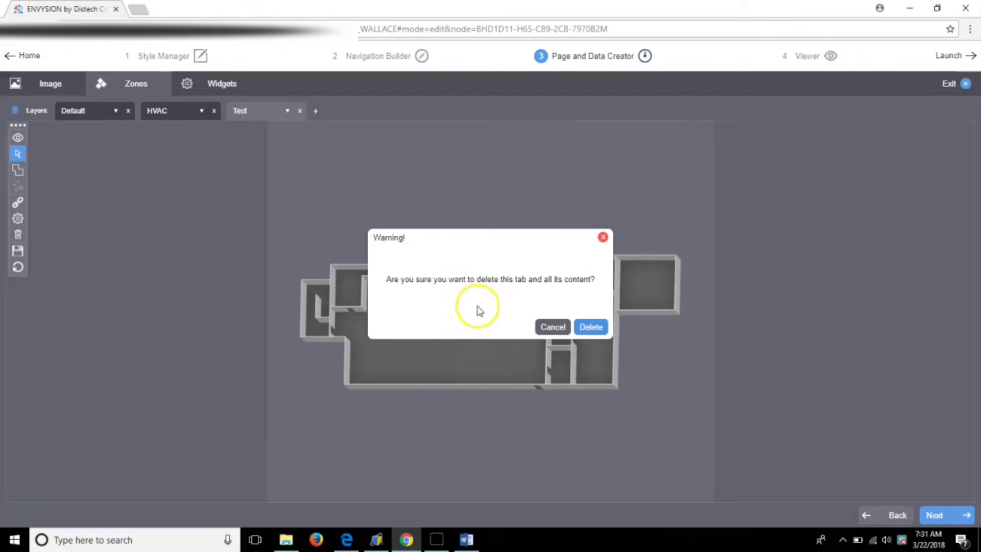
pyautogui.click(589, 327)
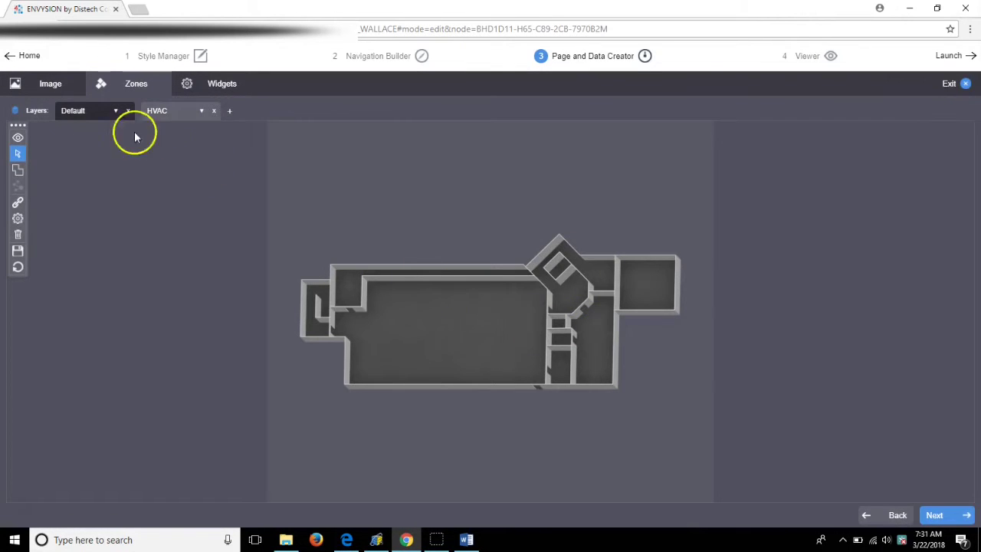
# Draw a polygon zone over the angled room below the diamond-shaped area, finish the shape and return to selection mode.
pyautogui.click(18, 170)
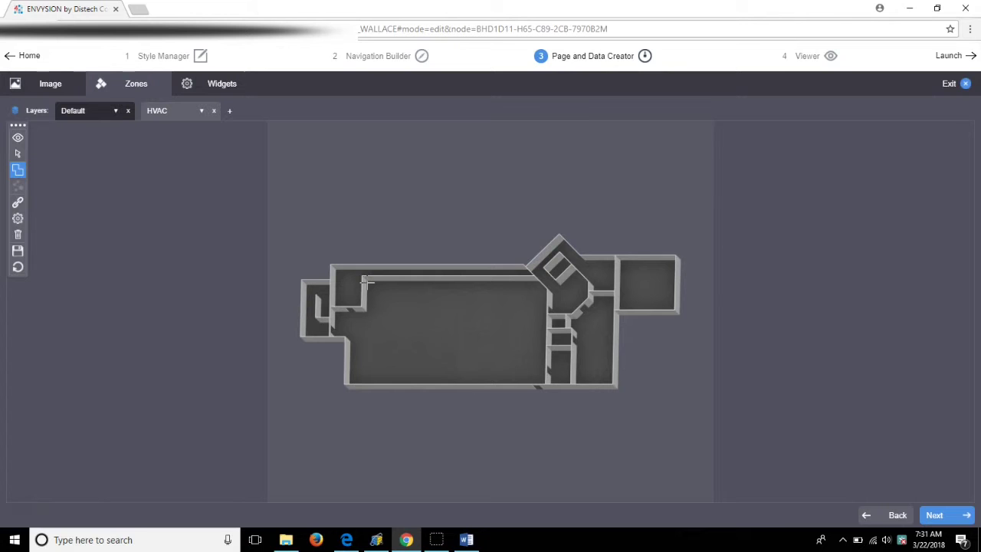
pyautogui.click(532, 272)
pyautogui.click(560, 287)
pyautogui.click(585, 285)
pyautogui.click(568, 313)
pyautogui.click(552, 313)
pyautogui.click(554, 293)
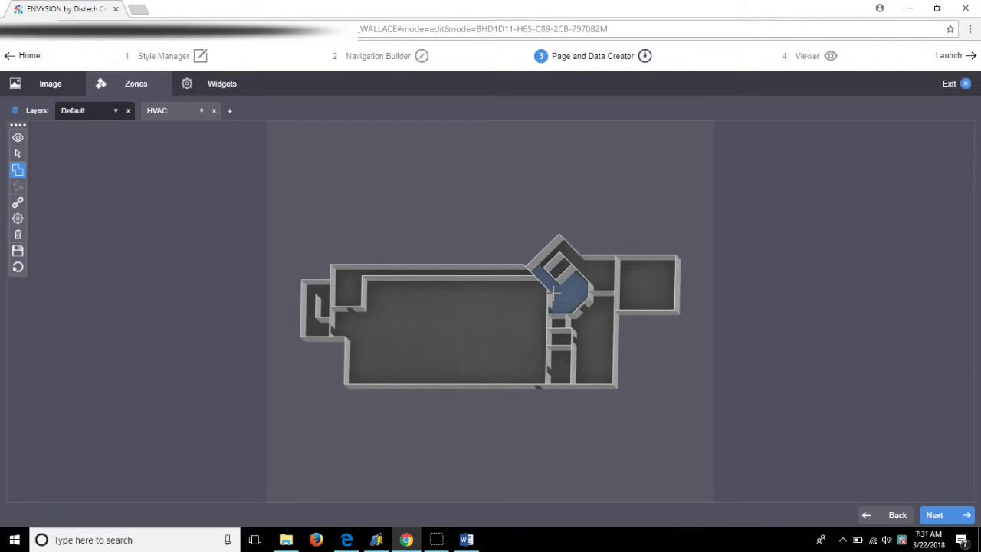
pyautogui.rightClick(607, 291)
pyautogui.click(19, 154)
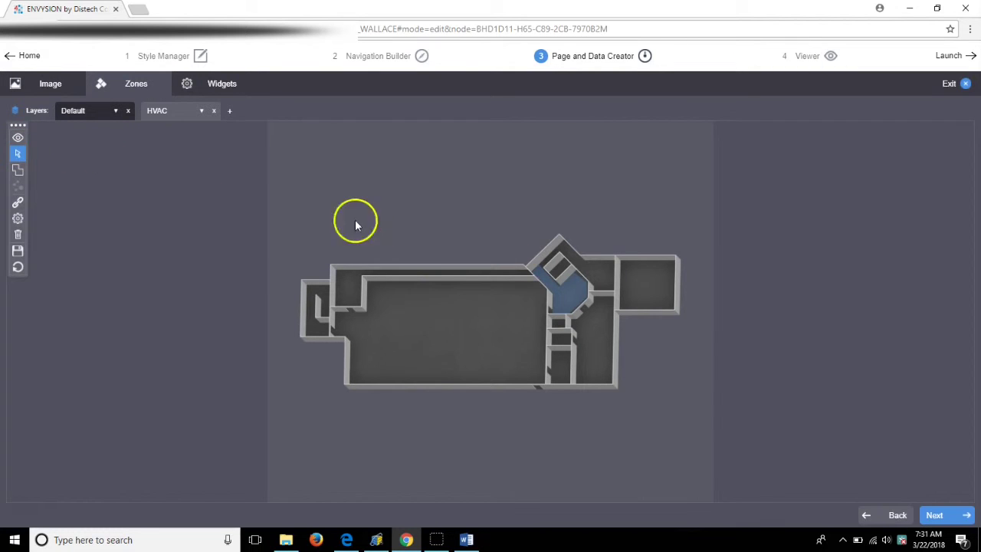
# Select the new zone, show its vertices for editing, and return to selection mode without changing them.
pyautogui.click(568, 291)
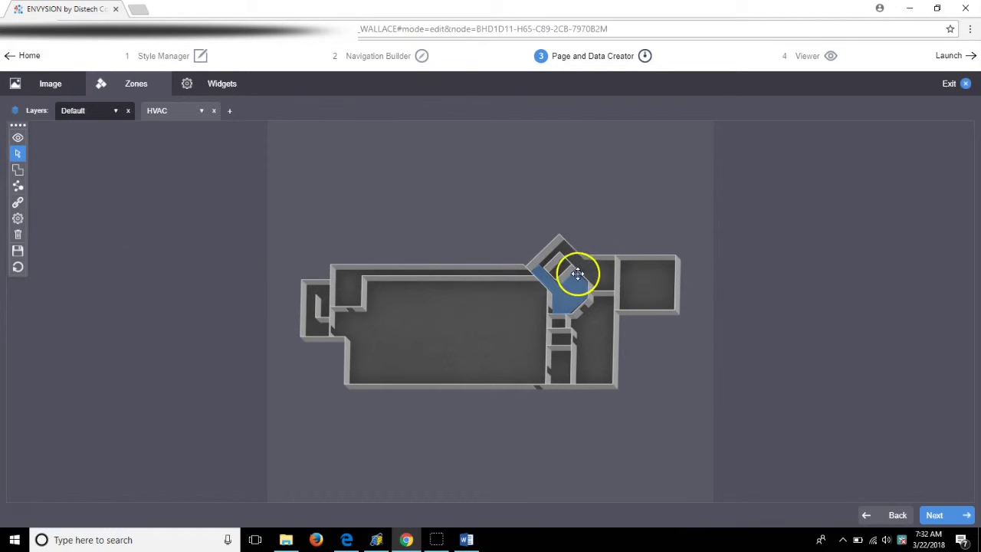
pyautogui.click(18, 187)
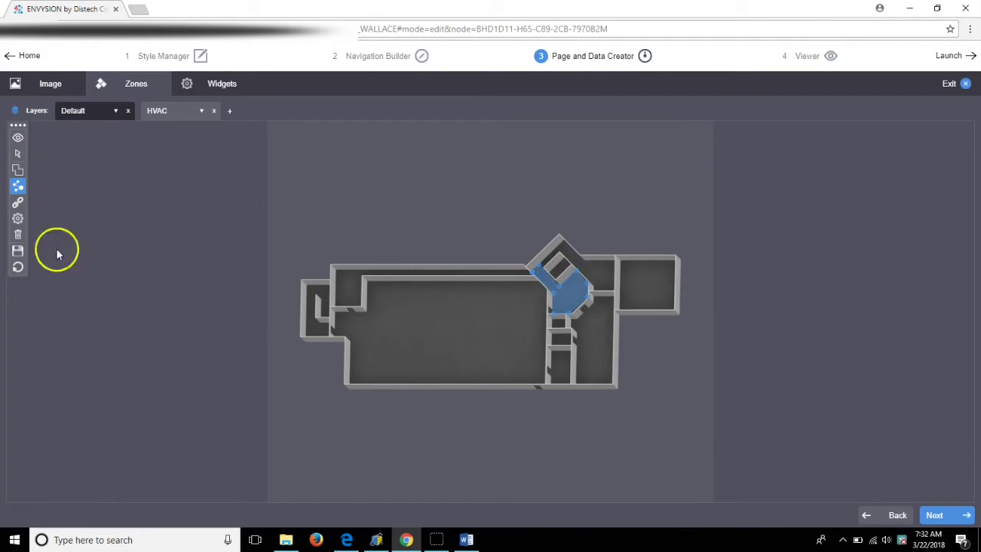
pyautogui.click(22, 155)
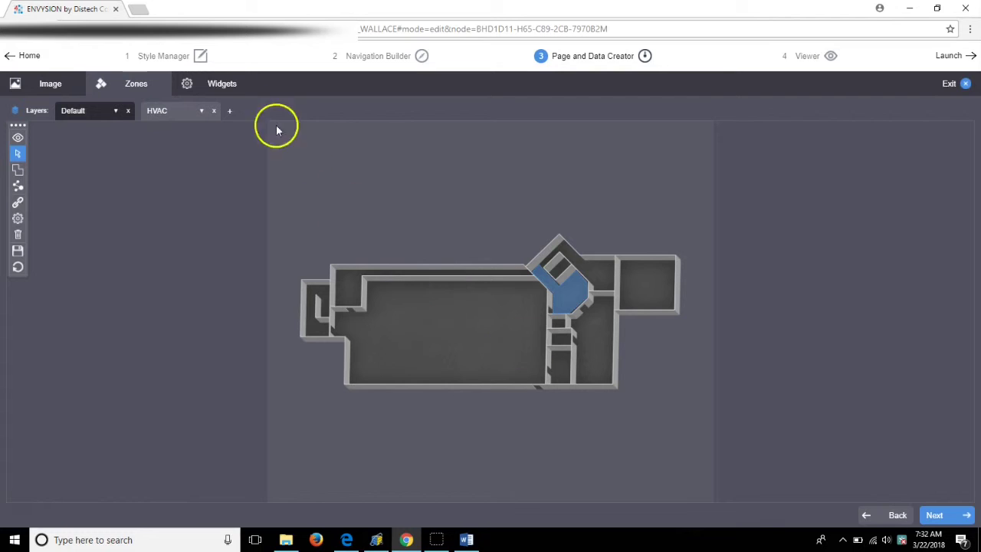
# Switch to the Default layer and back to the HVAC layer to check which one holds the zone.
pyautogui.click(79, 114)
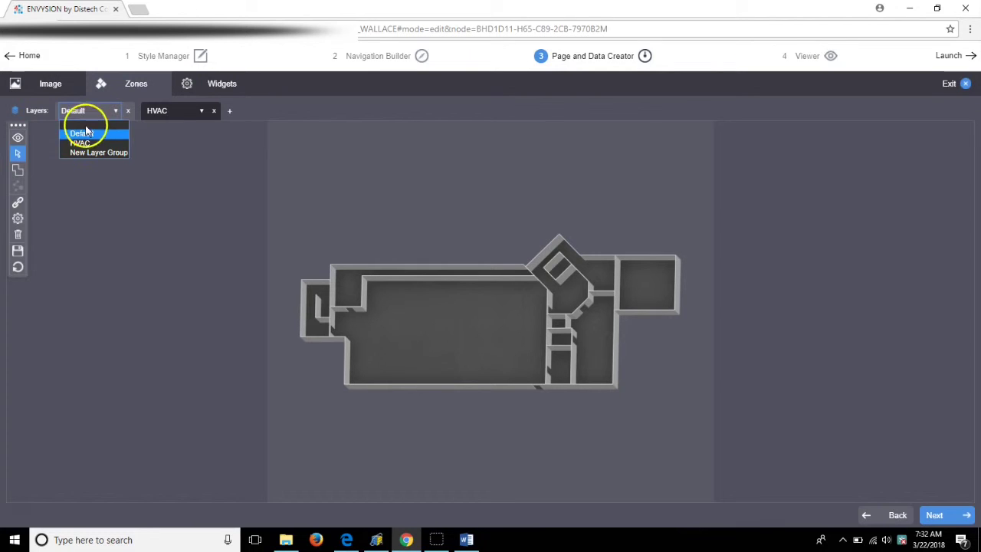
pyautogui.click(158, 111)
pyautogui.click(175, 142)
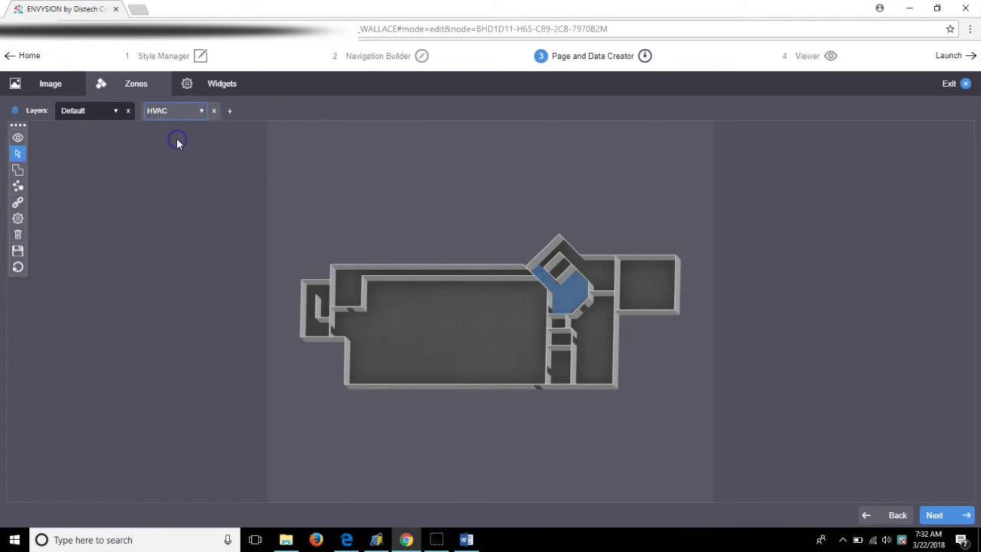
pyautogui.click(492, 255)
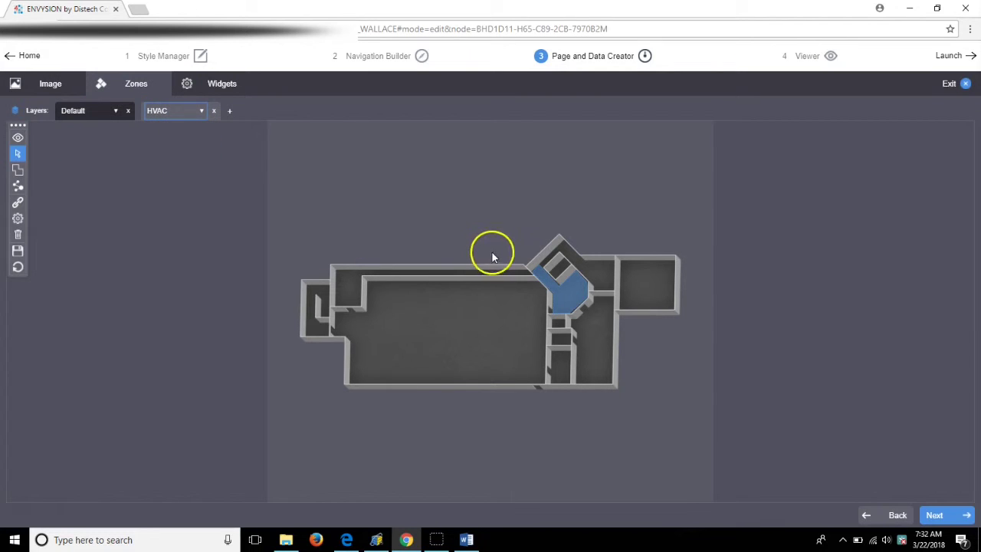
# Open the data binding and property panels for the zone and review its border and mouse-over opacity settings.
pyautogui.rightClick(586, 312)
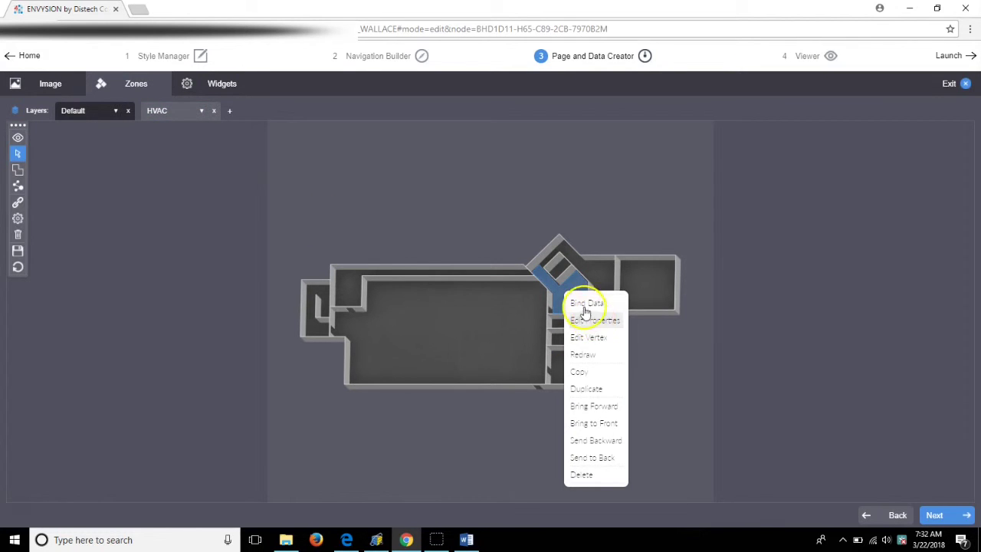
pyautogui.click(587, 314)
pyautogui.rightClick(567, 300)
pyautogui.click(579, 305)
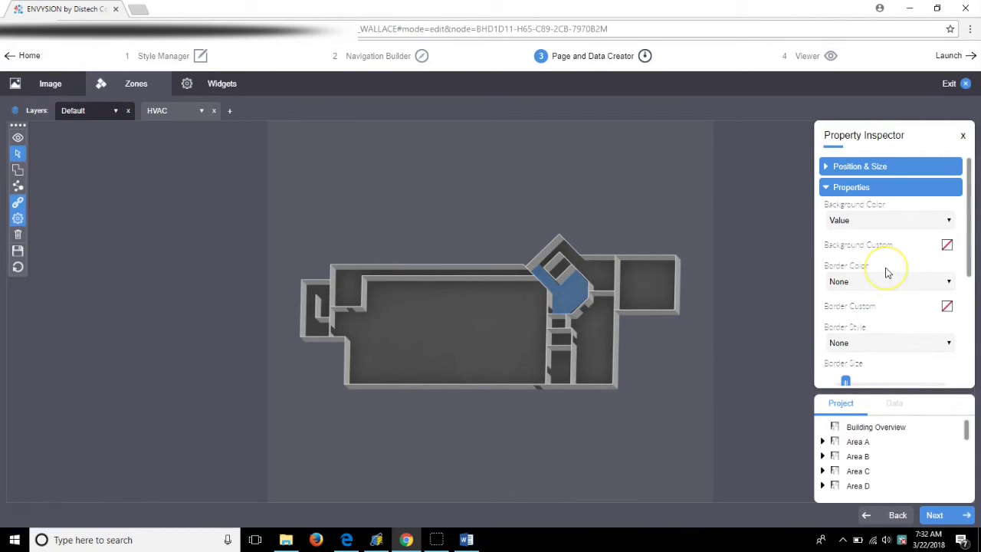
pyautogui.scroll(-1, 887, 273)
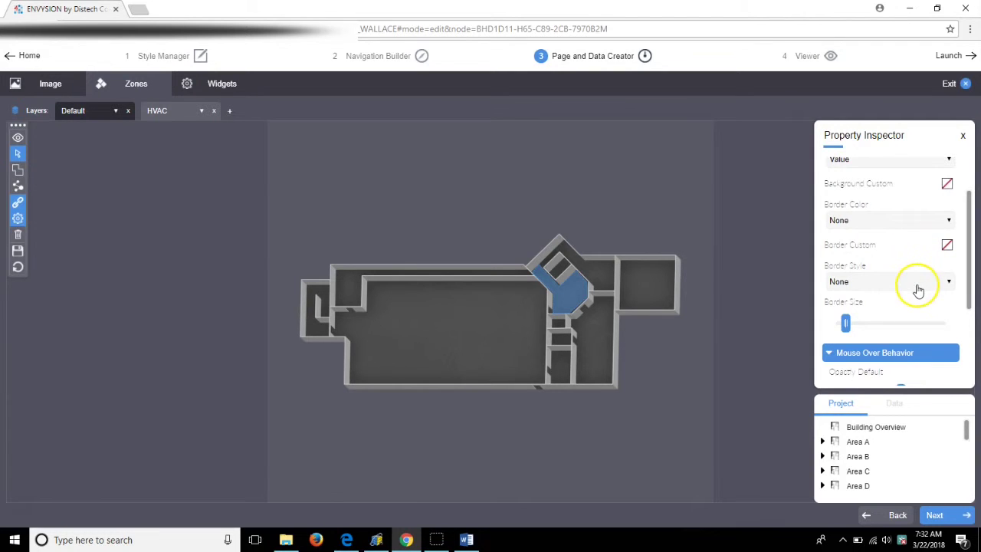
pyautogui.scroll(-2, 916, 285)
# Move the Project tree nearer the floor plan, expand Area A and bind DOAS A to the zone.
pyautogui.moveTo(845, 401); pyautogui.dragTo(668, 331)
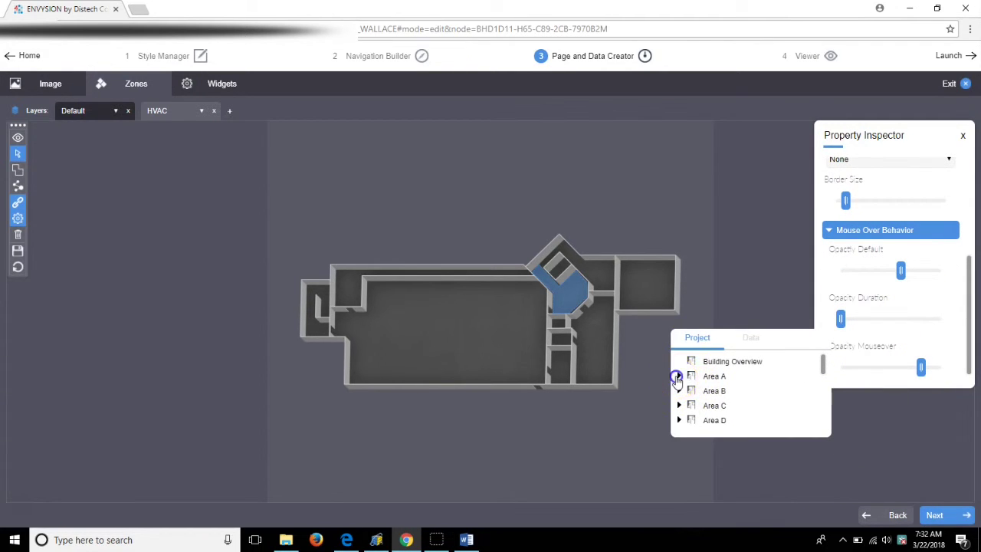
pyautogui.click(678, 377)
pyautogui.moveTo(732, 391); pyautogui.dragTo(668, 369)
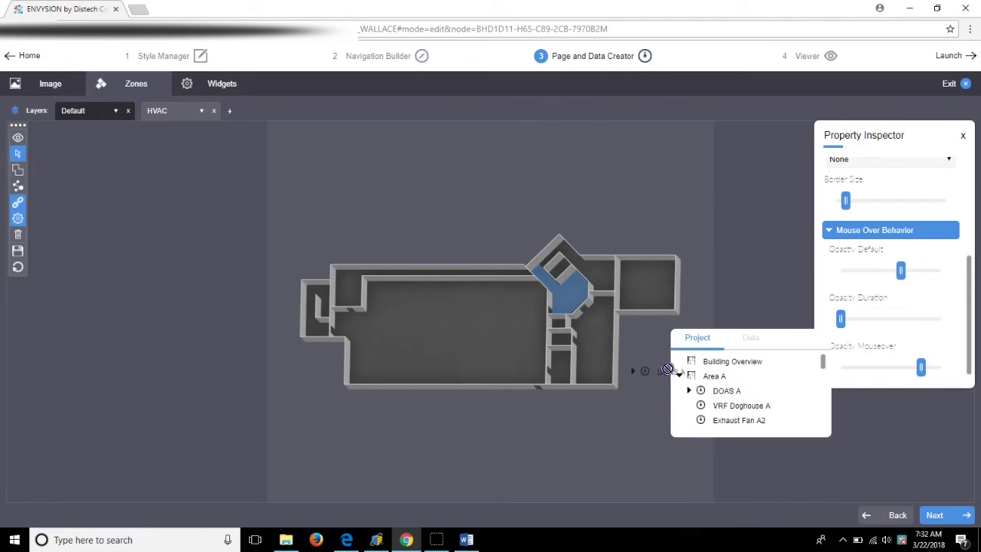
pyautogui.moveTo(569, 291); pyautogui.dragTo(569, 288)
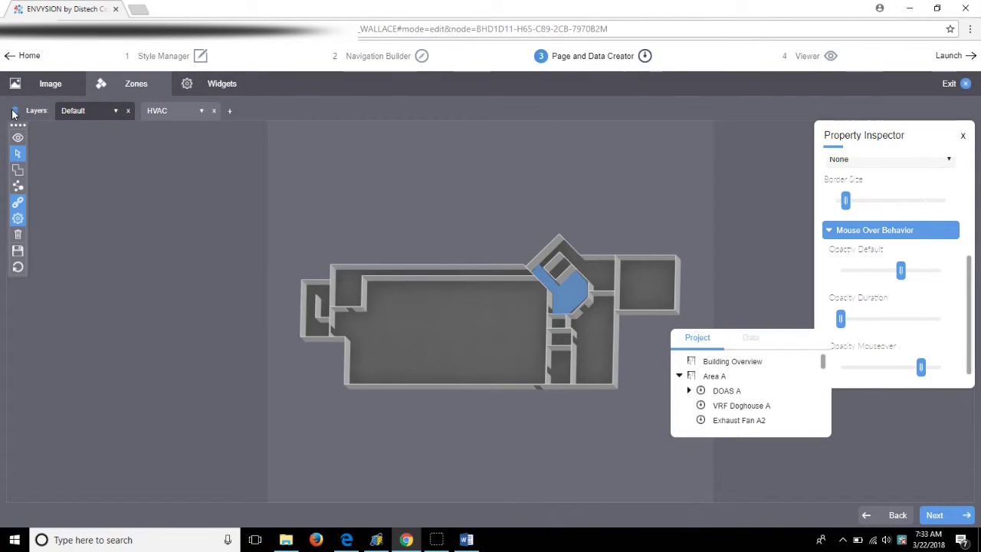
# Review the Space Temperature layer's color range and equipment point map in the Layer Manager, and close it.
pyautogui.click(13, 113)
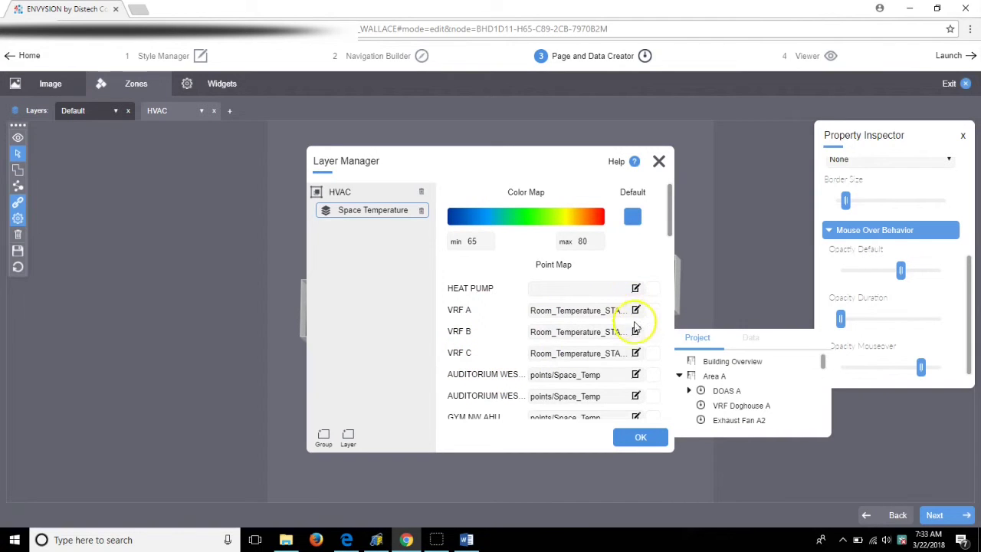
pyautogui.scroll(-1, 617, 360)
pyautogui.scroll(-1, 614, 363)
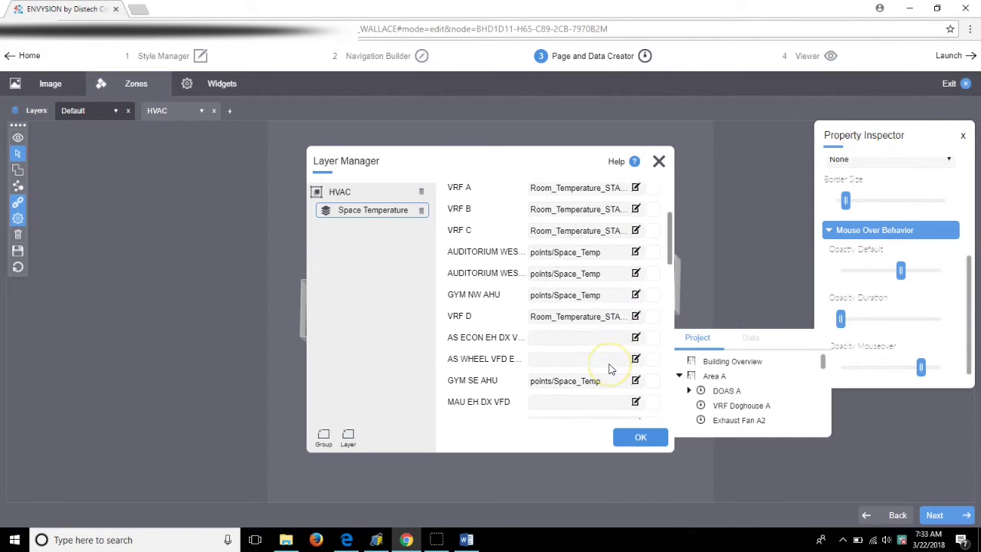
pyautogui.scroll(-1, 609, 369)
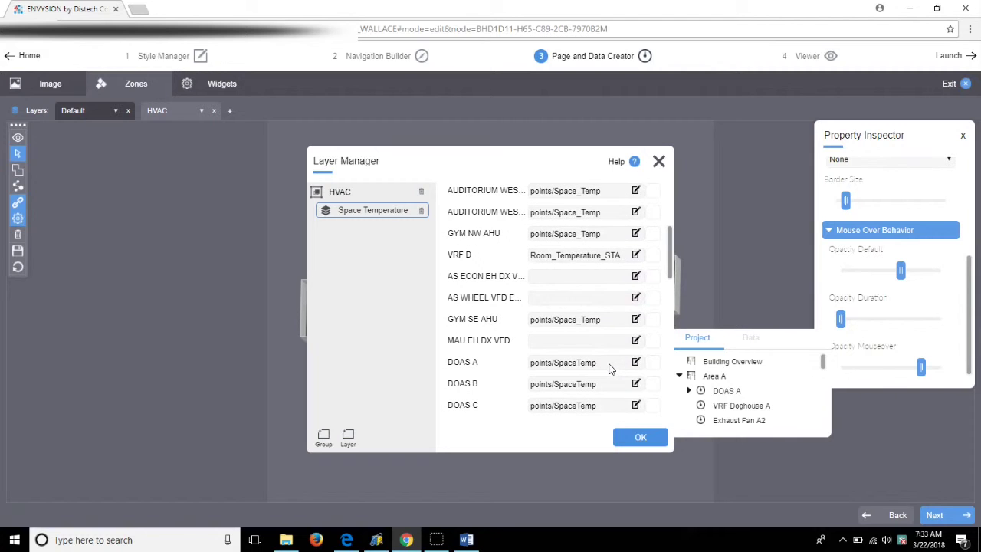
pyautogui.scroll(-4, 609, 369)
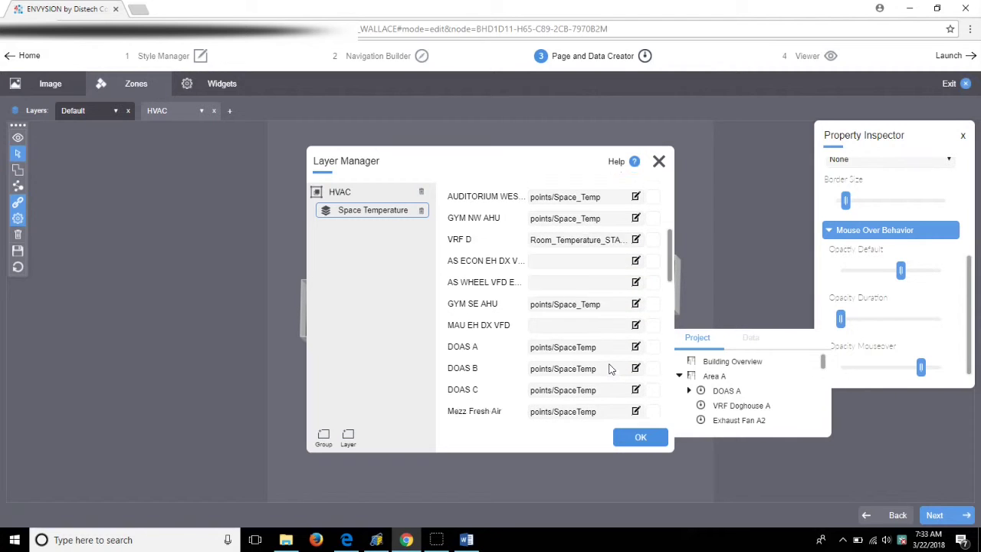
pyautogui.scroll(-5, 609, 369)
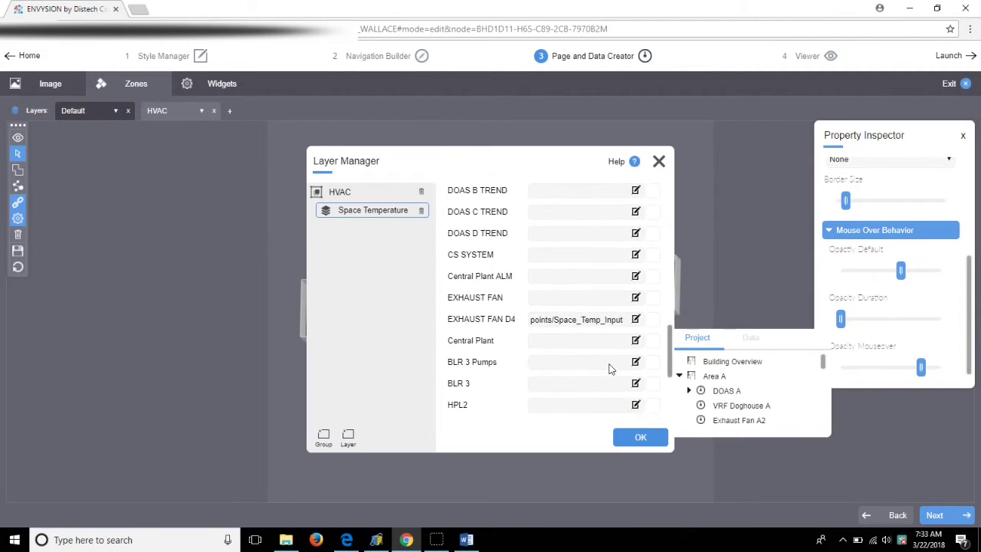
pyautogui.click(595, 342)
pyautogui.scroll(7, 590, 328)
pyautogui.scroll(5, 590, 328)
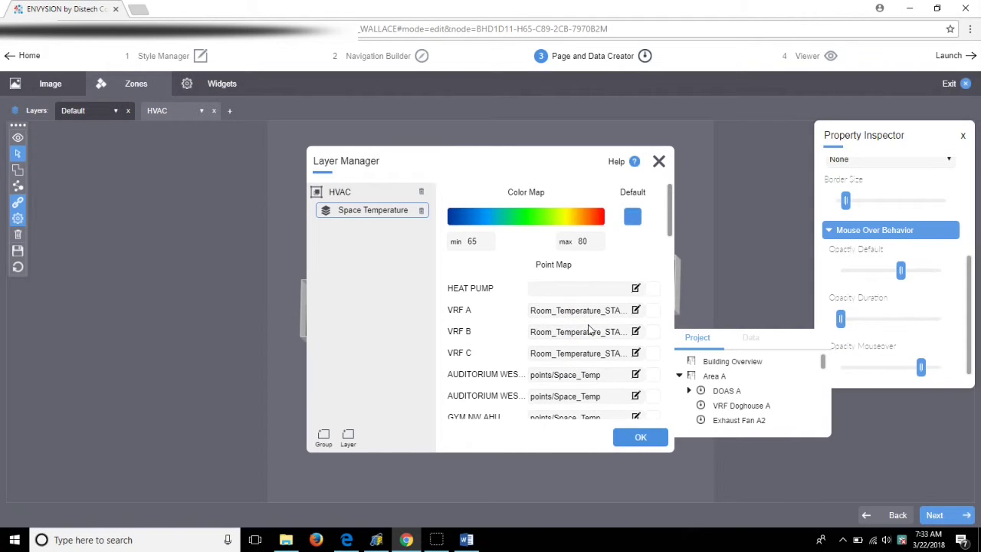
pyautogui.click(639, 438)
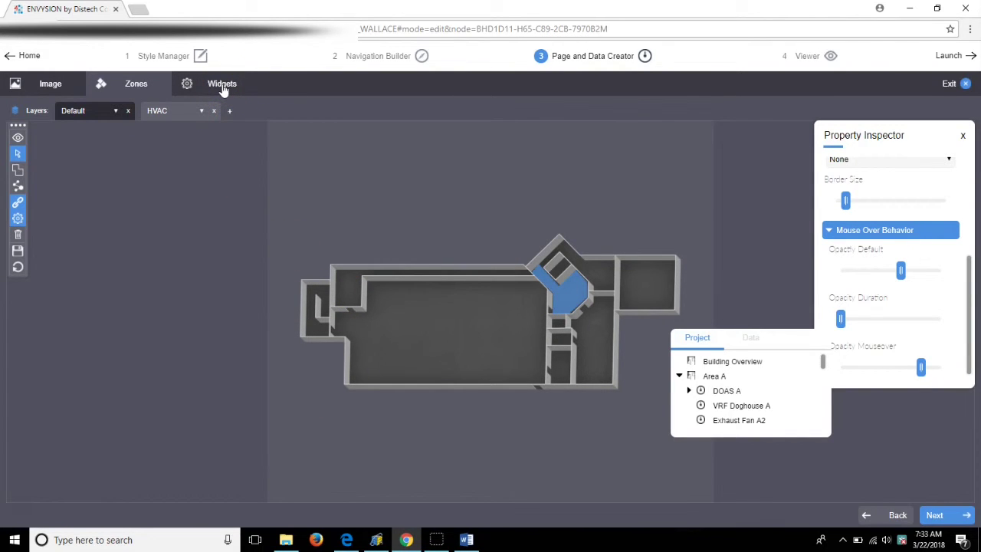
# Switch from zone editing to the page's widgets, reposition the data binding panel beside the floor plan and show its Data tree.
pyautogui.click(228, 117)
pyautogui.click(231, 113)
pyautogui.click(221, 86)
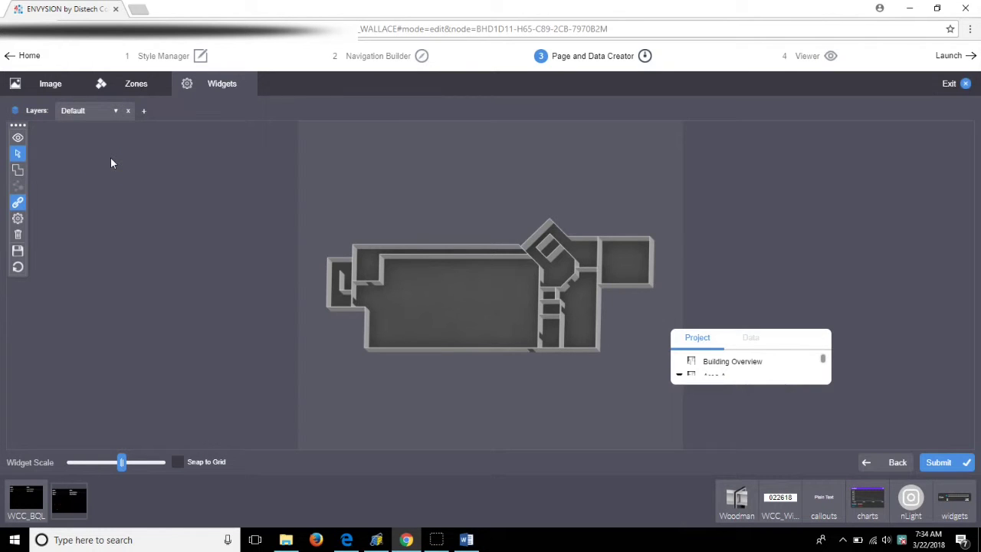
pyautogui.click(744, 338)
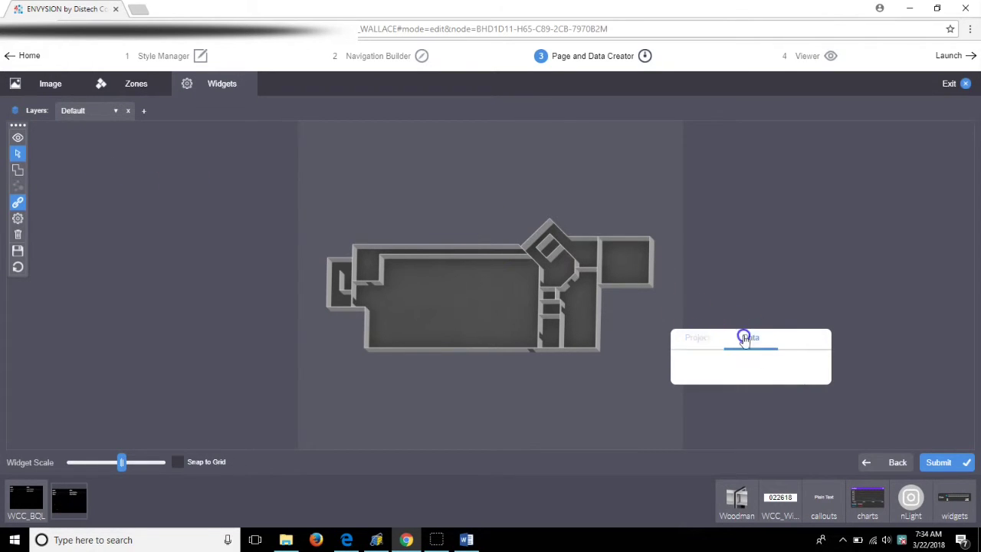
pyautogui.click(700, 341)
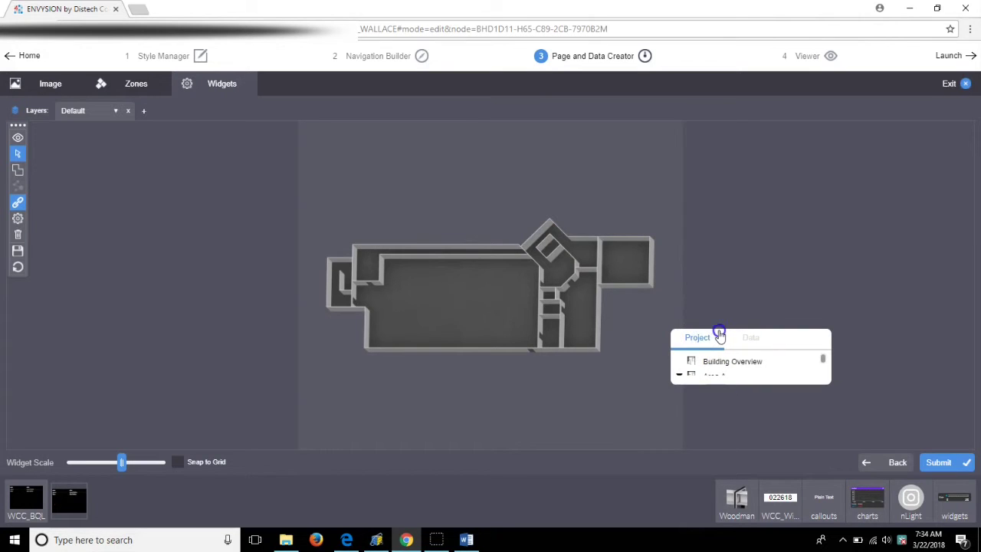
pyautogui.moveTo(719, 335); pyautogui.dragTo(795, 236)
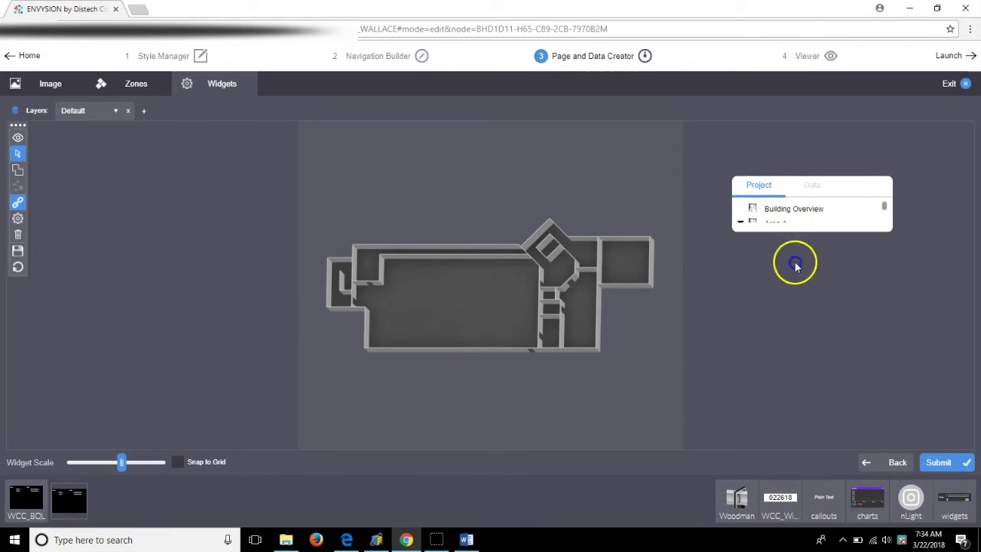
pyautogui.click(814, 188)
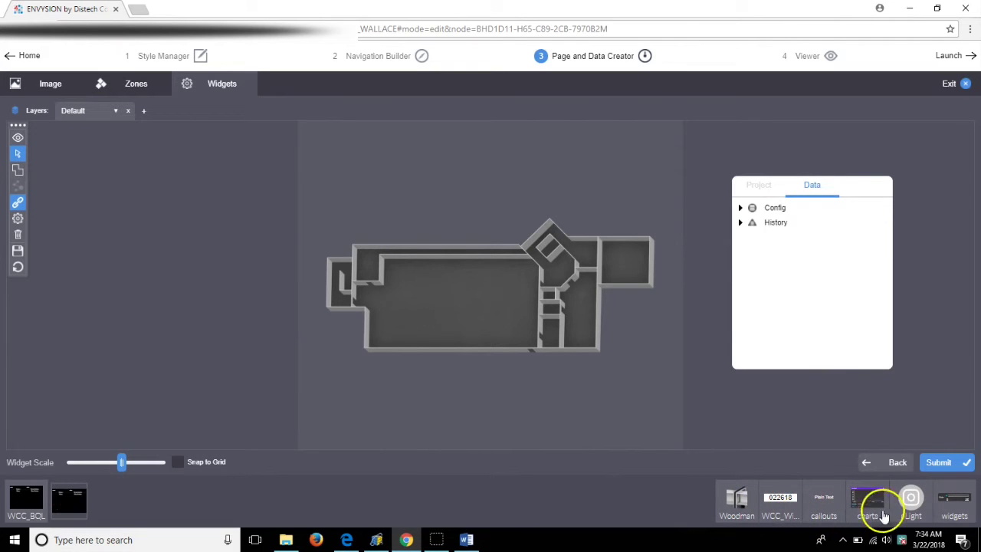
# Open the widgets library folder and place the weather widget above the upper-left part of the floor plan.
pyautogui.click(952, 511)
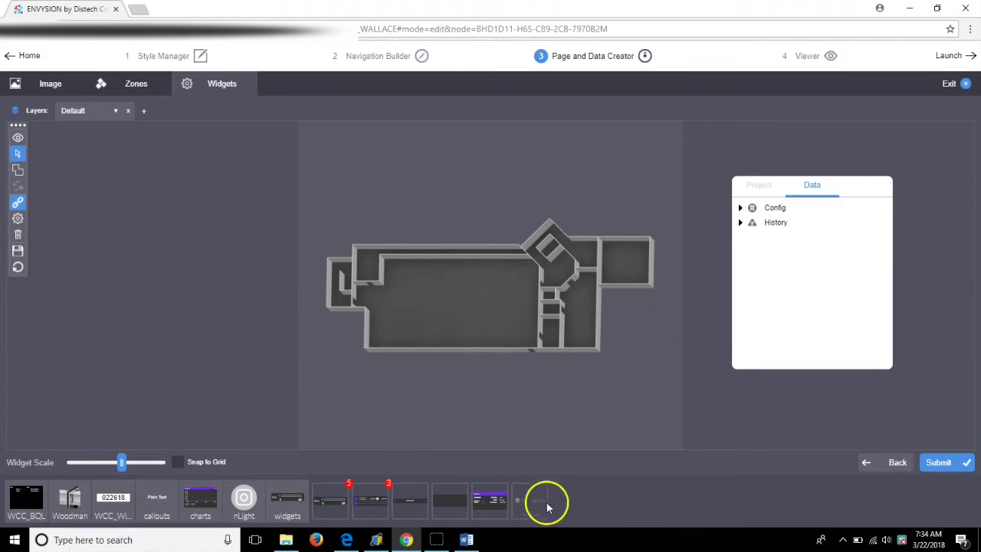
pyautogui.moveTo(482, 501); pyautogui.dragTo(315, 145)
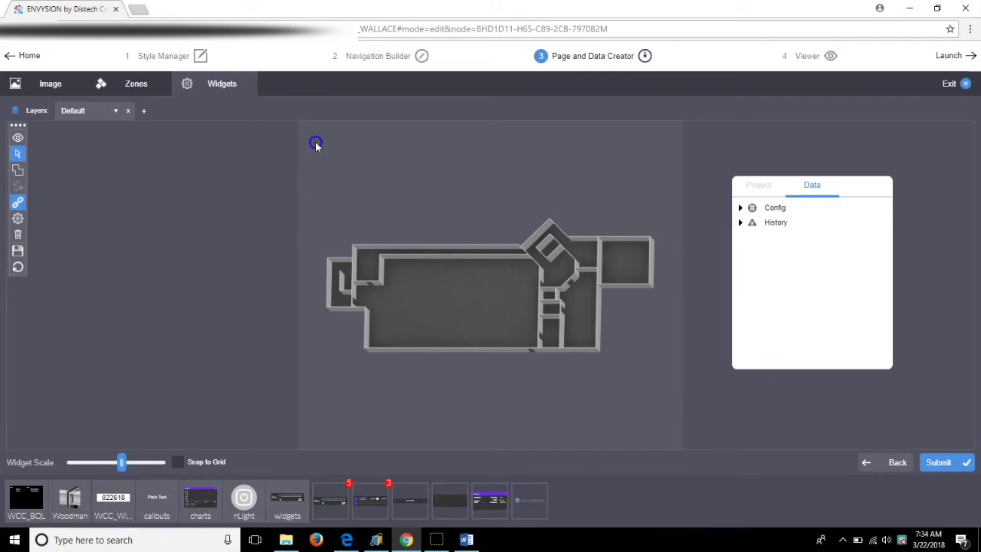
pyautogui.rightClick(316, 144)
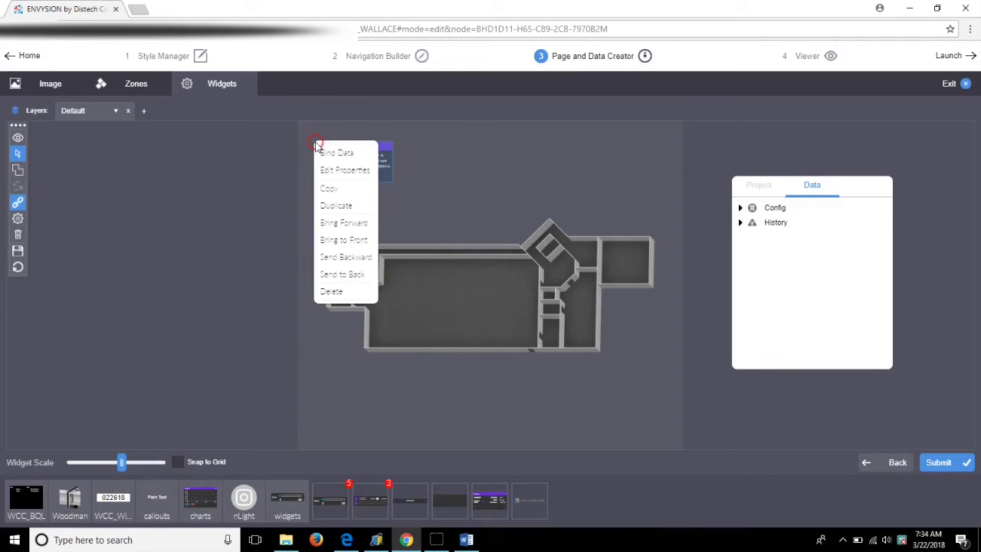
pyautogui.click(427, 148)
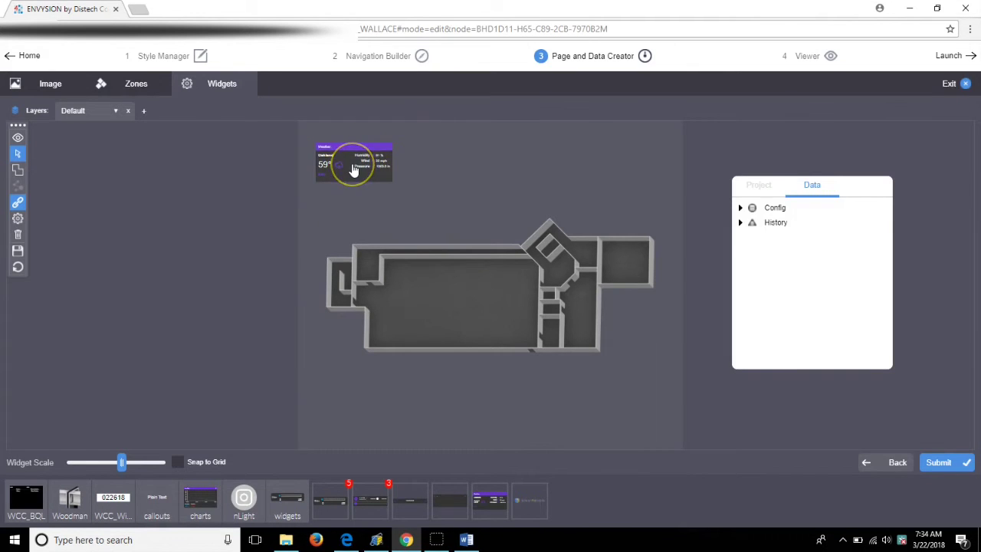
# Place the layer widget above the upper-right part of the floor plan and set its default layer to Space Temperature.
pyautogui.moveTo(444, 498); pyautogui.dragTo(552, 155)
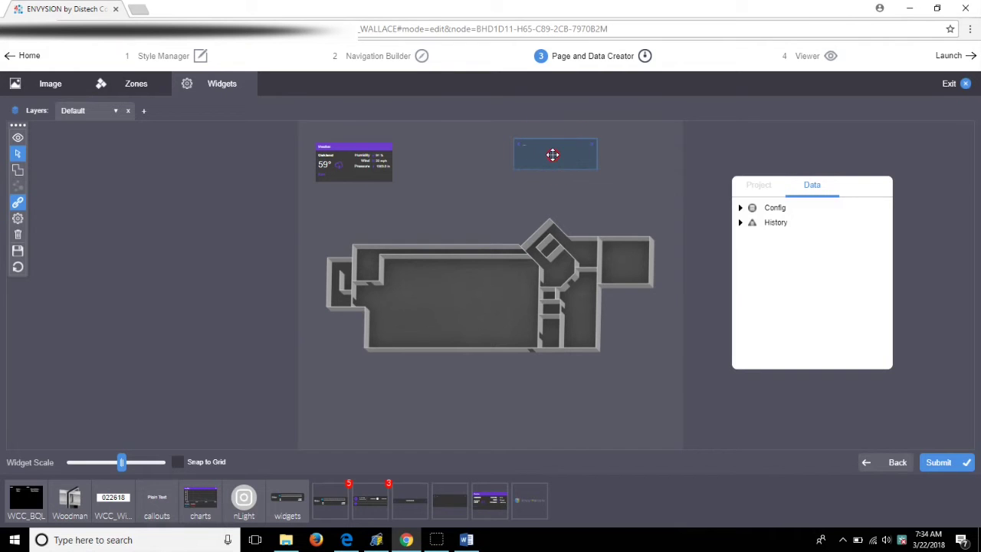
pyautogui.rightClick(553, 155)
pyautogui.click(575, 184)
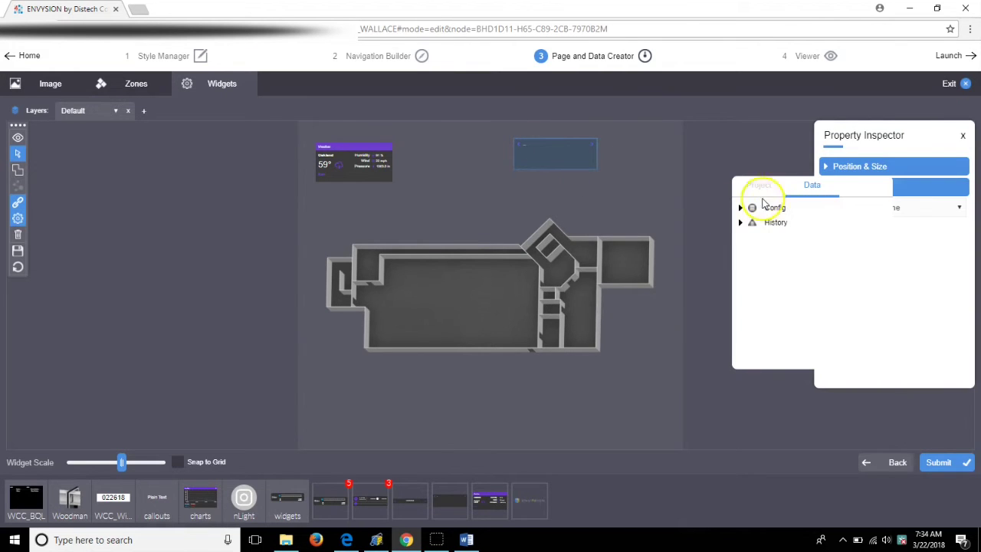
pyautogui.moveTo(810, 192); pyautogui.dragTo(724, 170)
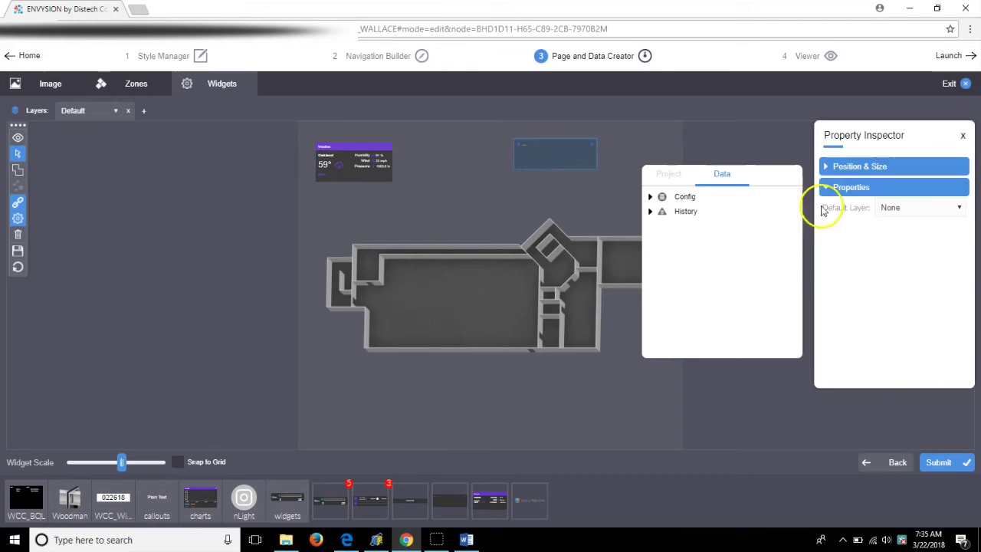
pyautogui.click(933, 208)
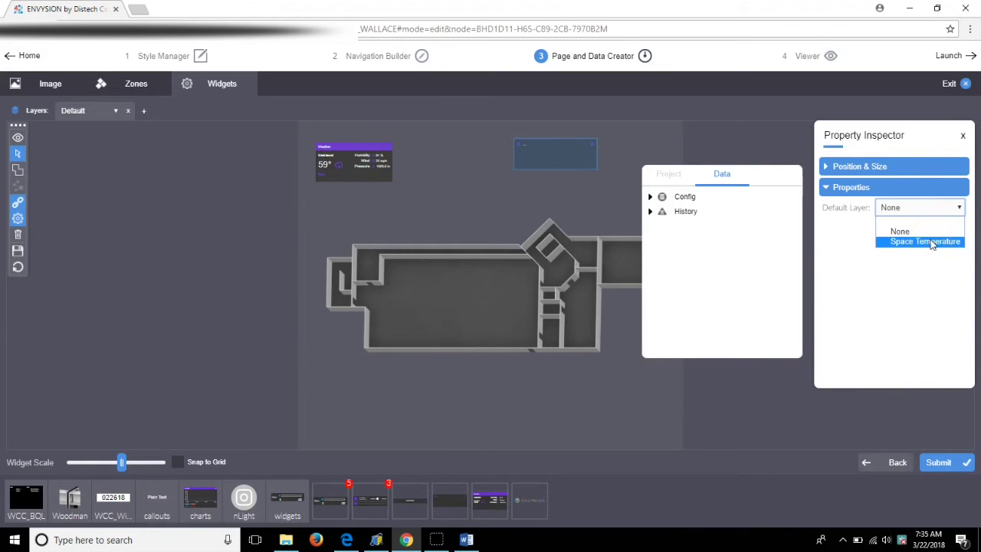
pyautogui.click(932, 243)
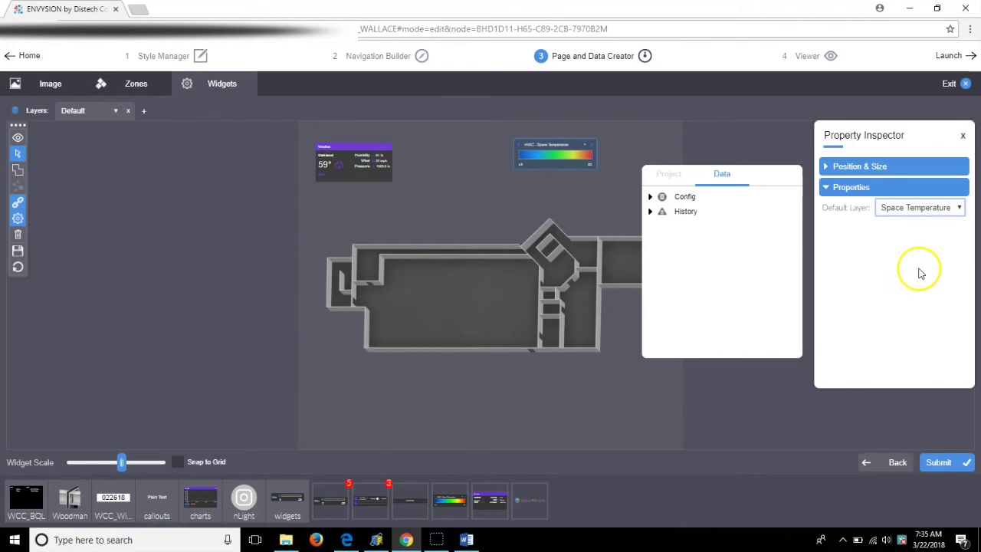
pyautogui.click(614, 150)
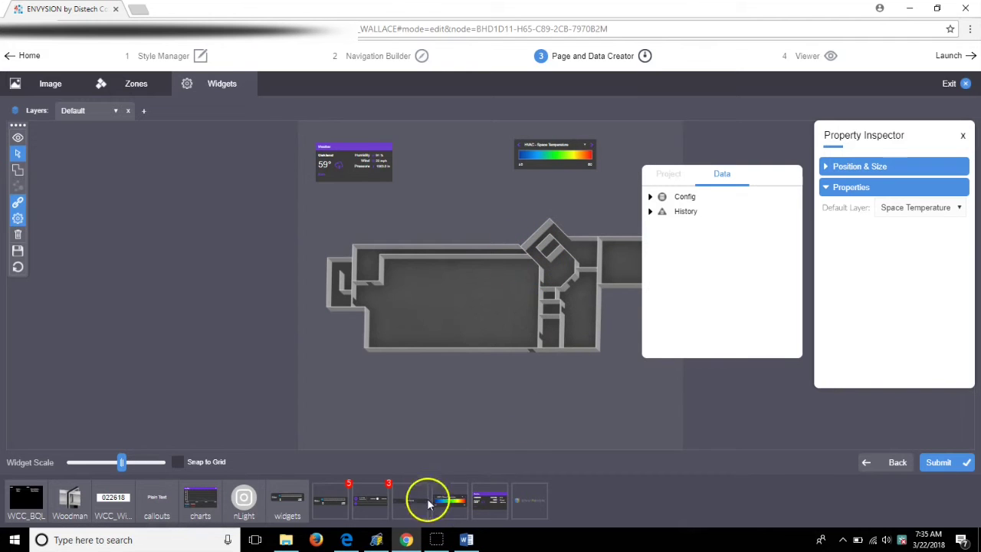
# Open the WCC widgets library folder and place both round callout widgets side by side in the large room's lower-left corner.
pyautogui.click(118, 516)
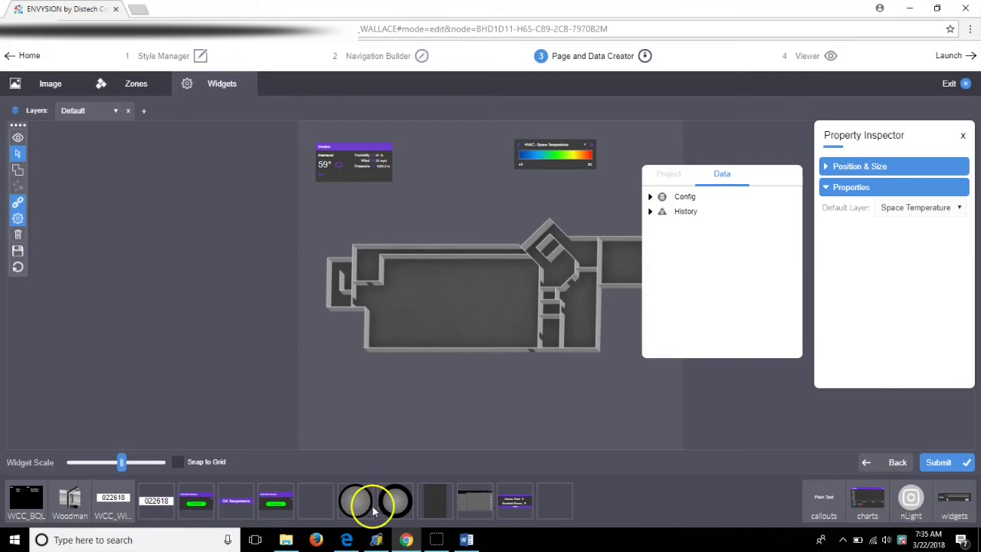
pyautogui.moveTo(392, 506); pyautogui.dragTo(388, 360)
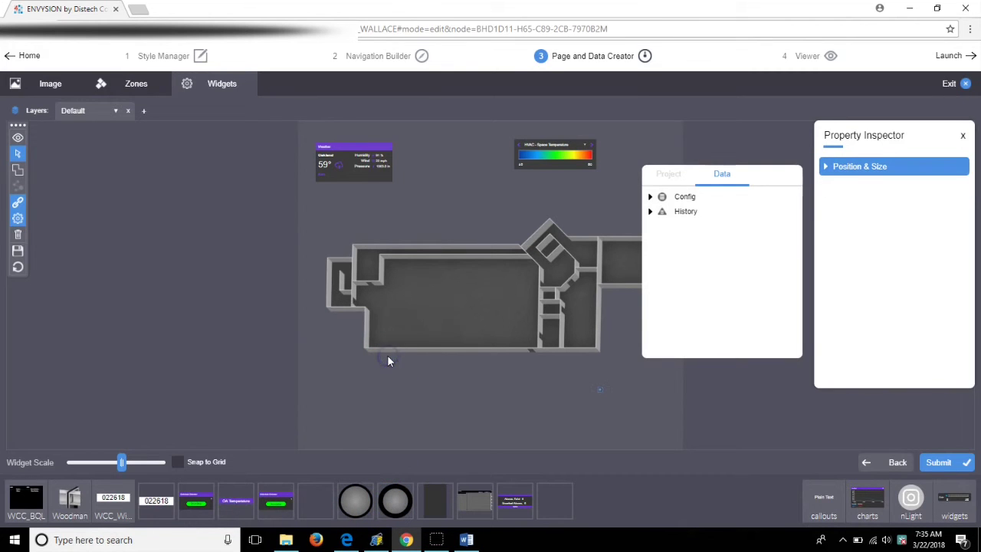
pyautogui.click(600, 390)
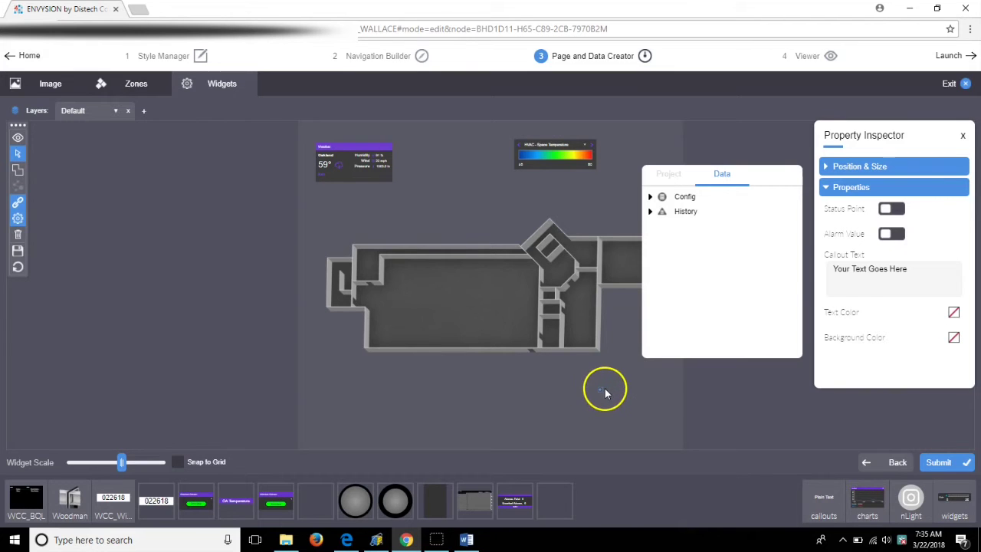
pyautogui.moveTo(597, 388); pyautogui.dragTo(387, 317)
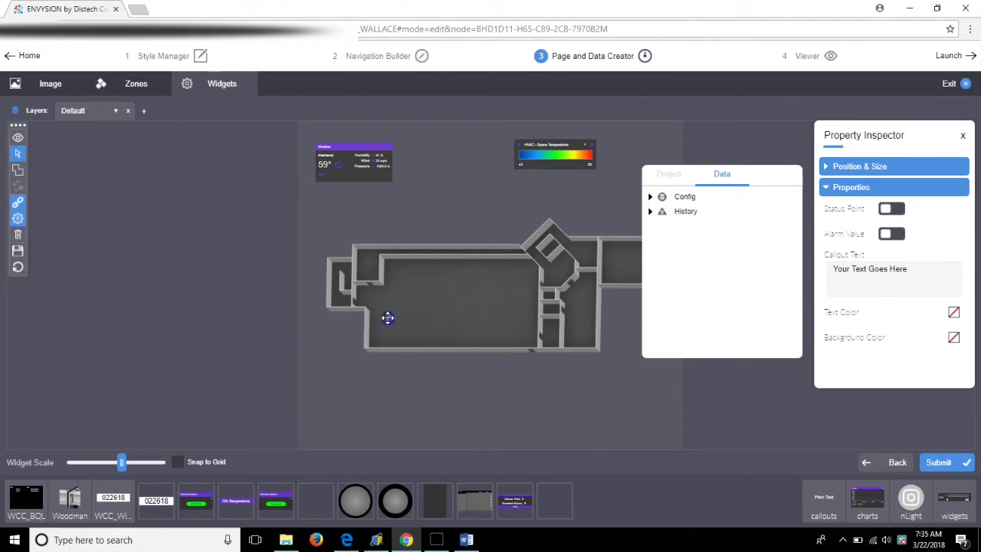
pyautogui.click(375, 349)
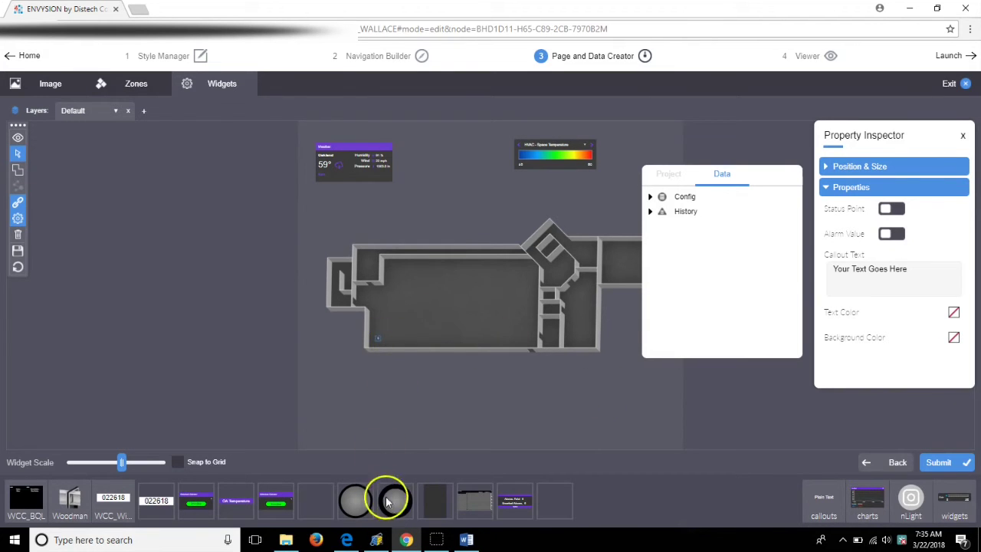
pyautogui.moveTo(352, 499); pyautogui.dragTo(401, 335)
pyautogui.moveTo(612, 346); pyautogui.dragTo(534, 351)
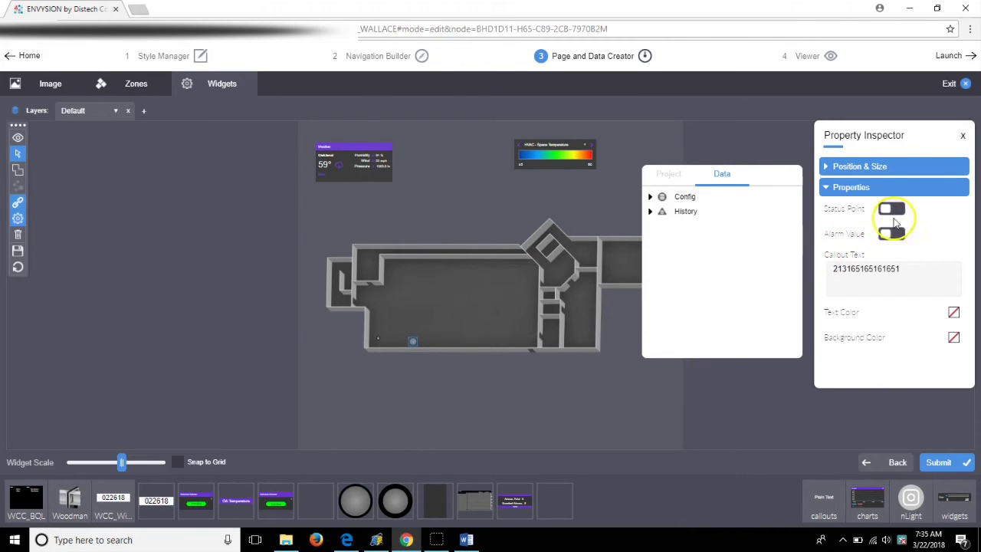
# Expand the Data tree through Config, Drivers, BcpBacnetNetwork and Central_Plant_1 down to its Points.
pyautogui.click(650, 197)
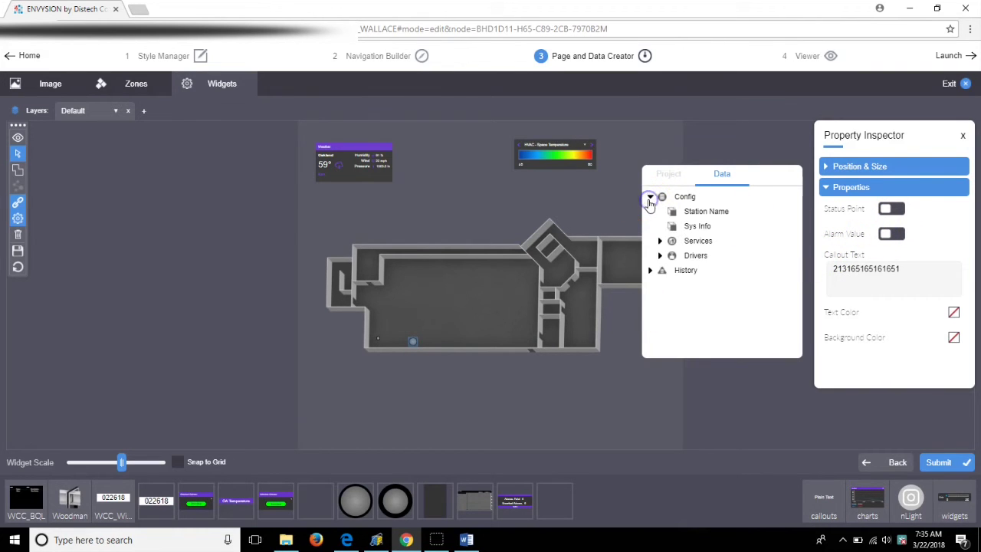
pyautogui.click(661, 255)
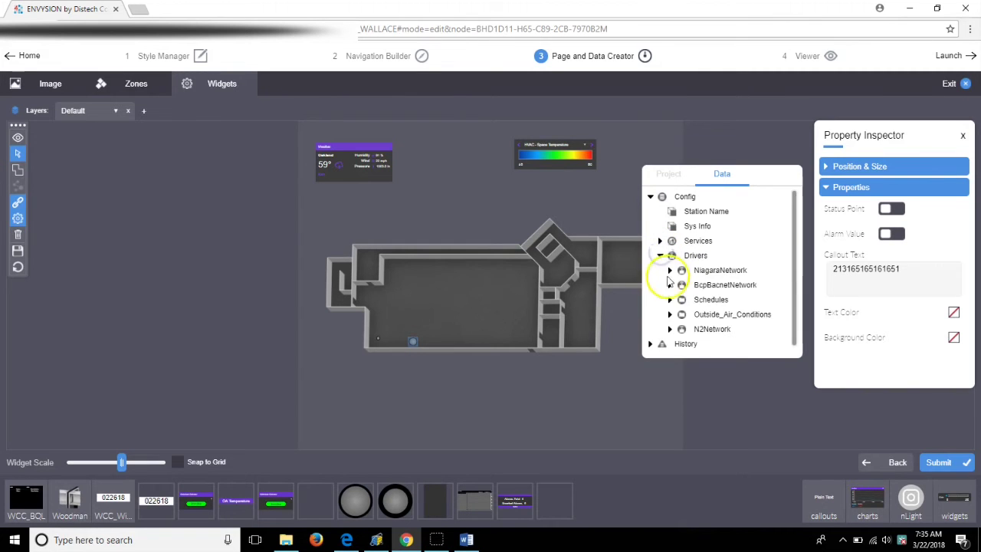
pyautogui.click(670, 285)
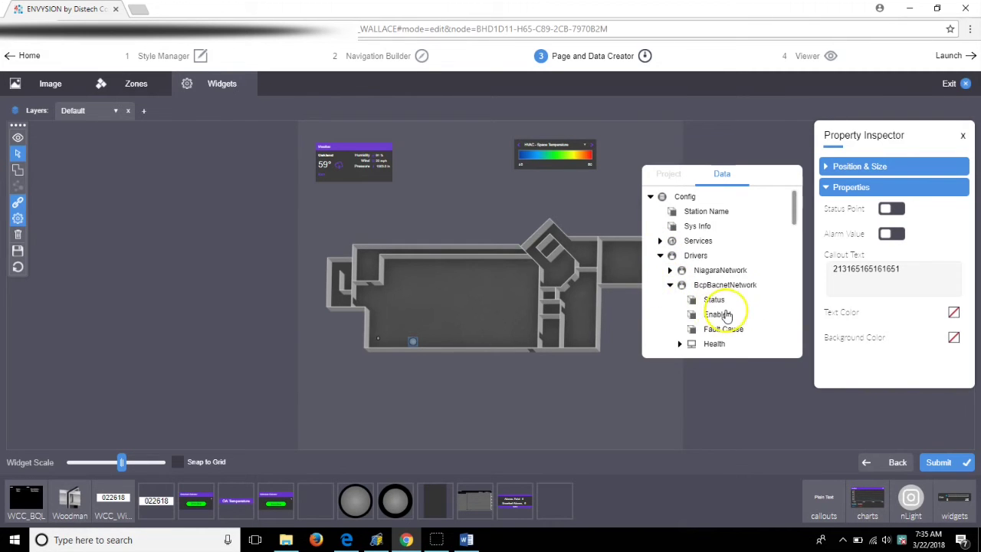
pyautogui.scroll(-5, 717, 315)
pyautogui.scroll(-2, 690, 299)
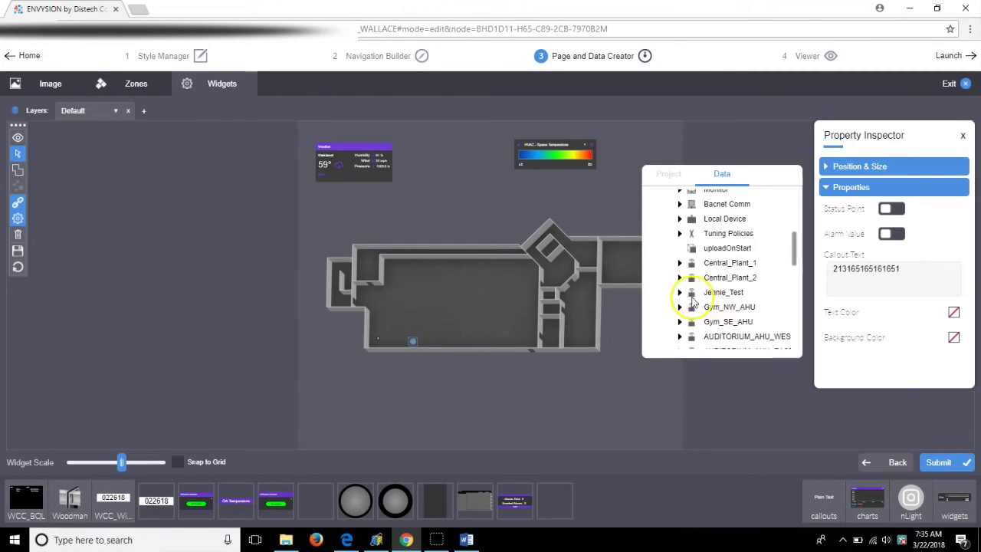
pyautogui.click(679, 263)
pyautogui.scroll(-2, 686, 304)
pyautogui.click(688, 307)
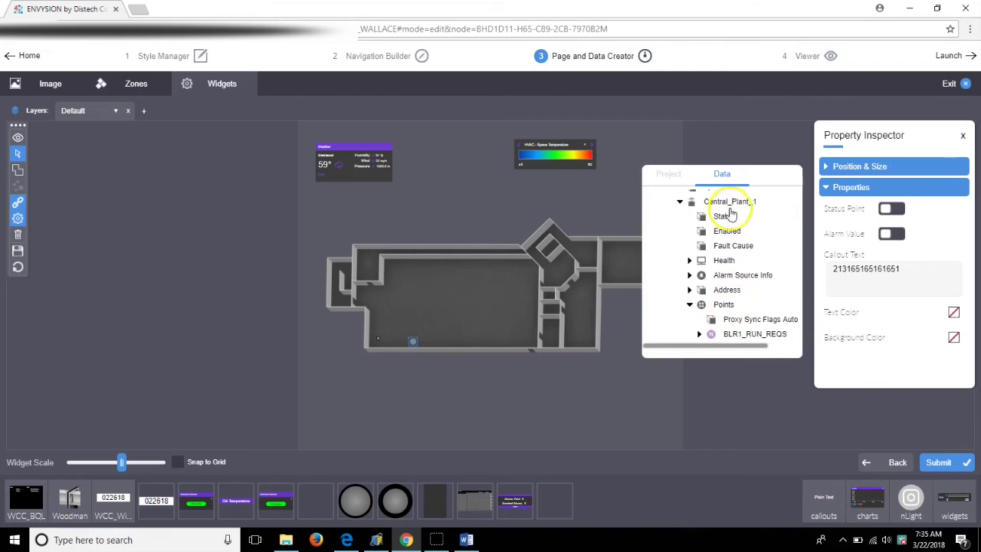
# Bind a binary Central_Plant_1 point to the selected round callout's Status Point and check the binding details.
pyautogui.scroll(-2, 763, 295)
pyautogui.scroll(-10, 762, 296)
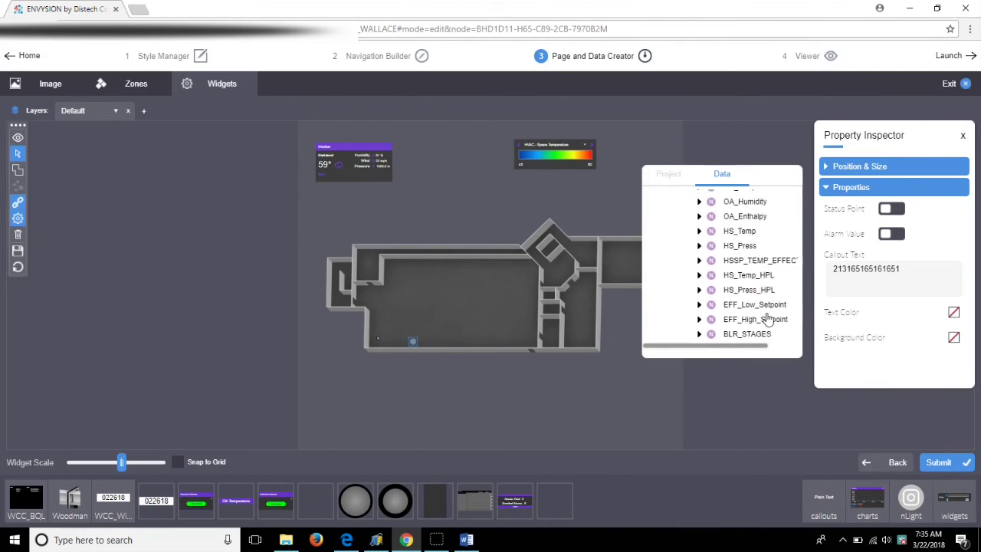
pyautogui.scroll(-10, 768, 320)
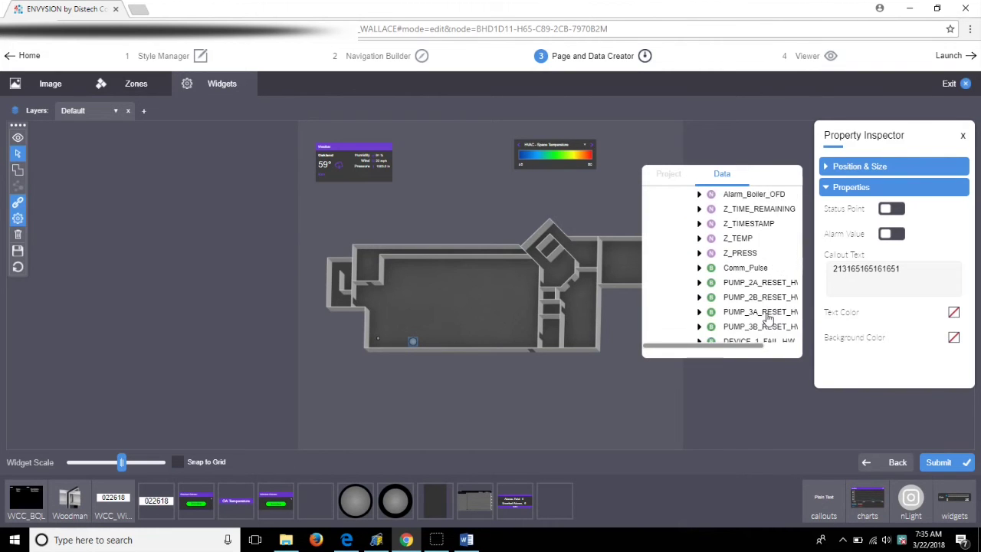
pyautogui.scroll(-2, 768, 320)
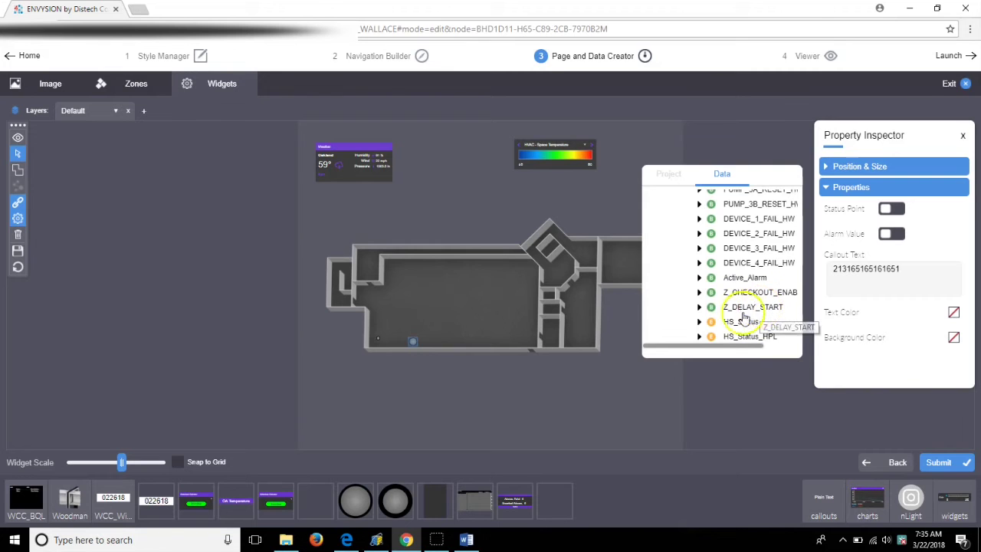
pyautogui.click(728, 286)
pyautogui.moveTo(728, 285); pyautogui.dragTo(892, 217)
pyautogui.click(889, 217)
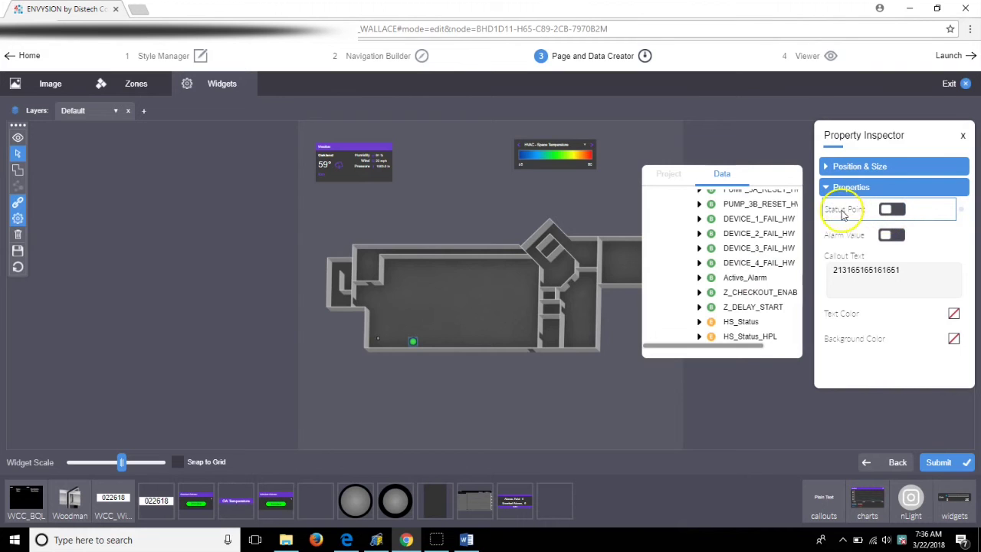
pyautogui.click(963, 213)
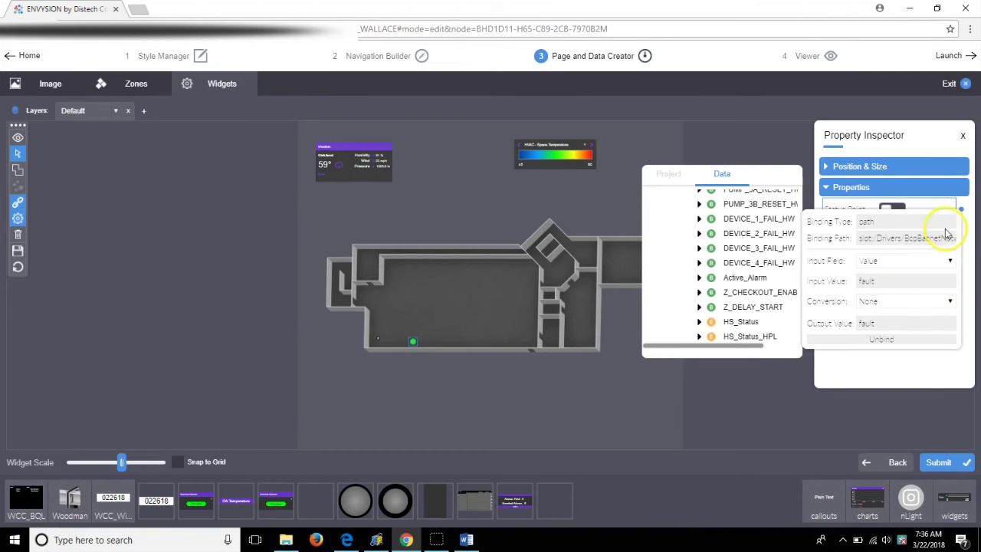
pyautogui.click(969, 213)
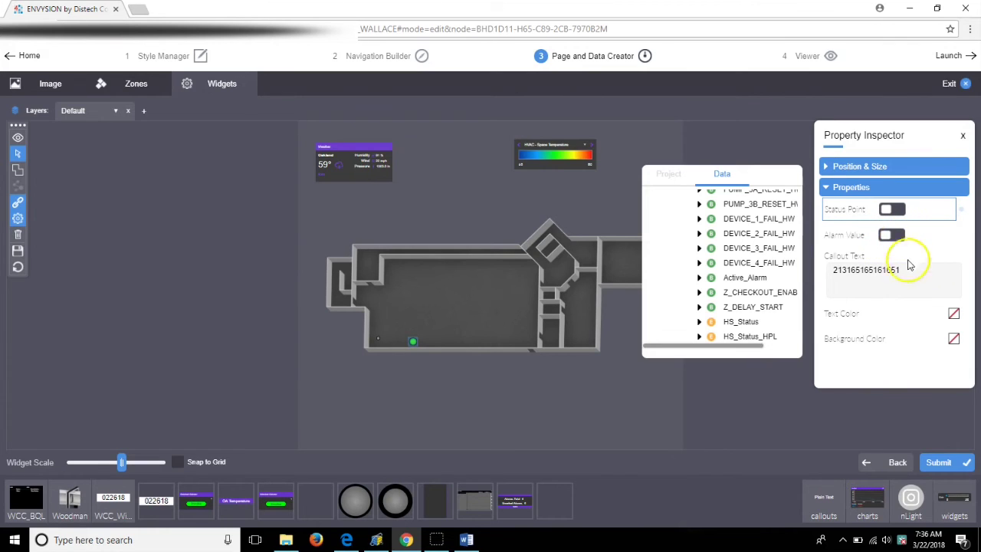
# Replace the round callout's text with "EF F3" and save the dashboard.
pyautogui.moveTo(911, 269); pyautogui.dragTo(826, 284)
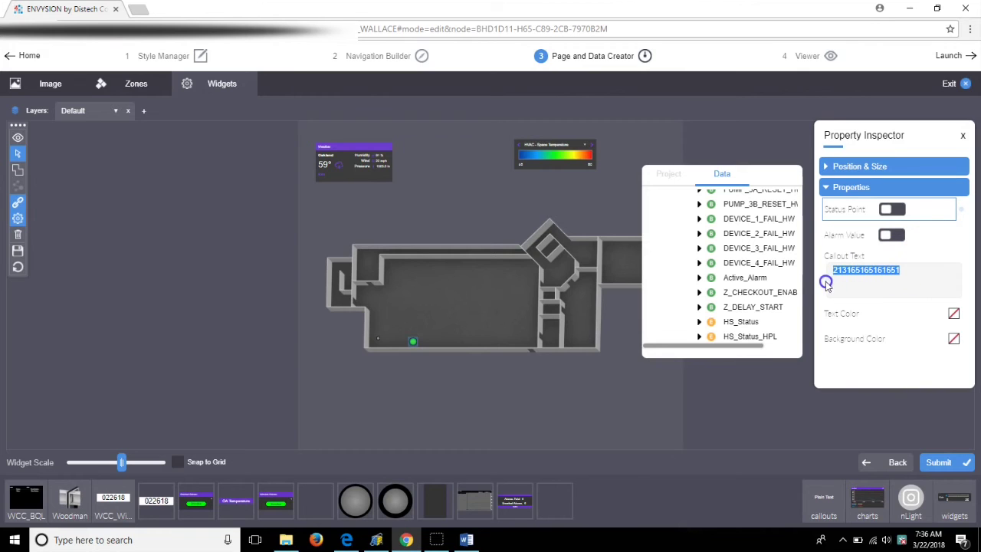
pyautogui.write('EF F3')
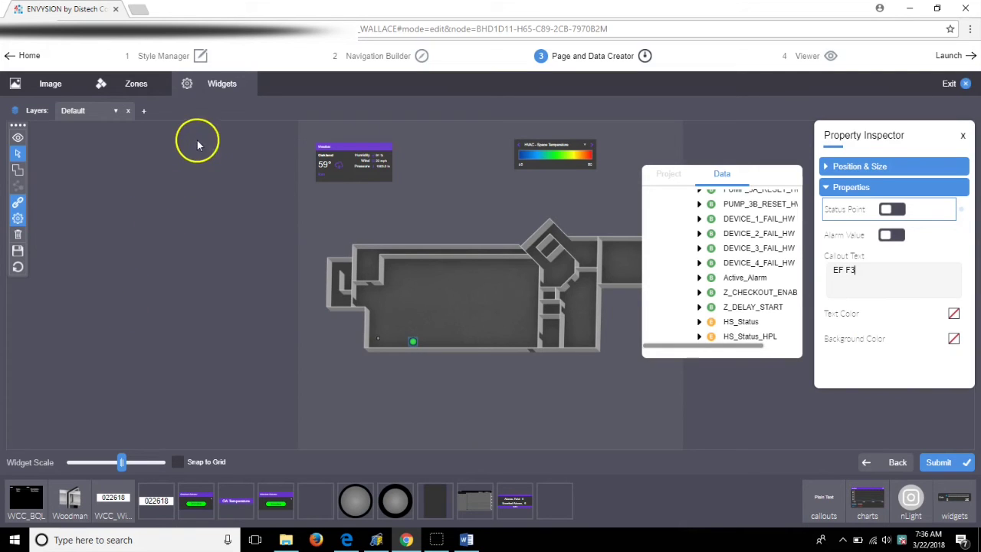
pyautogui.click(307, 227)
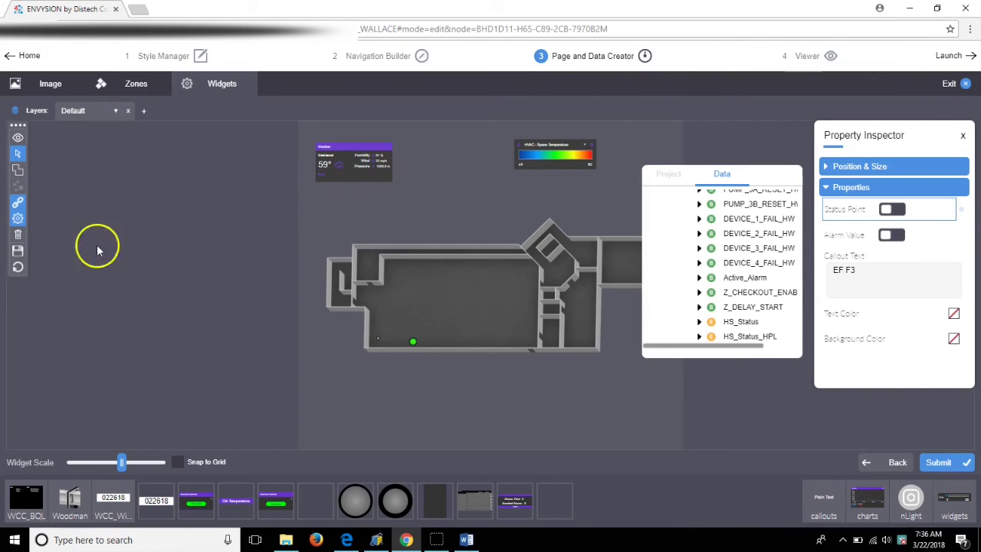
pyautogui.click(17, 251)
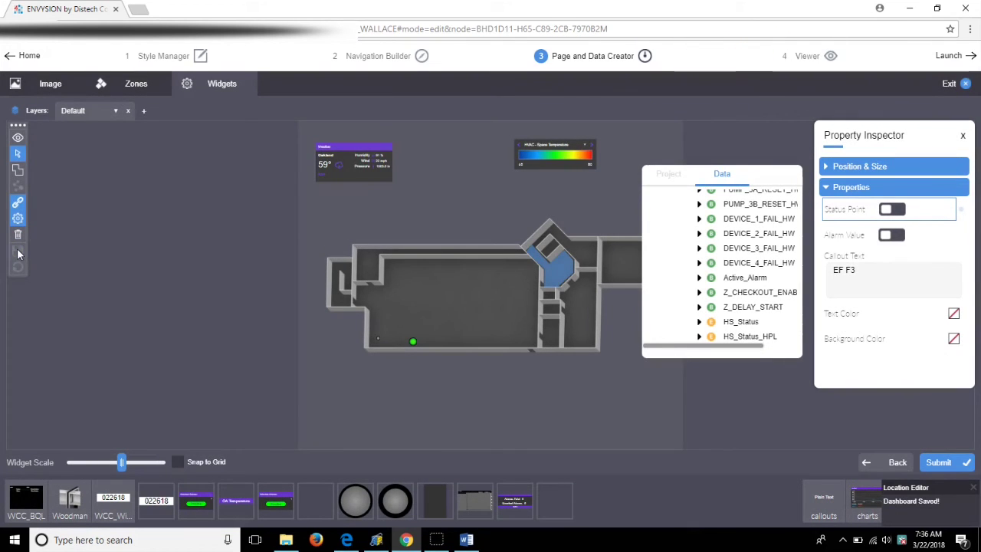
# Open the new test page in the Viewer and check its HVAC zone and the layer widget's list of layers.
pyautogui.click(801, 57)
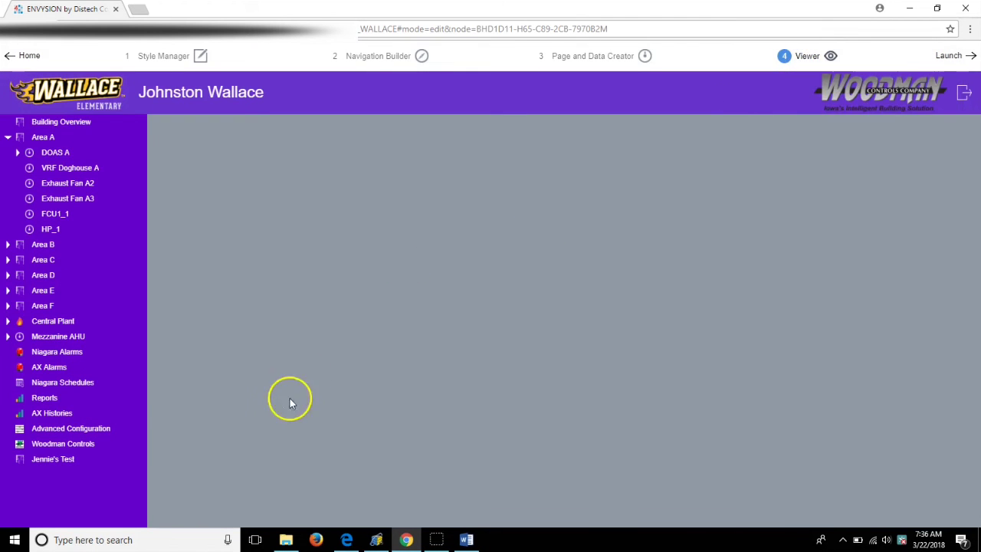
pyautogui.click(67, 459)
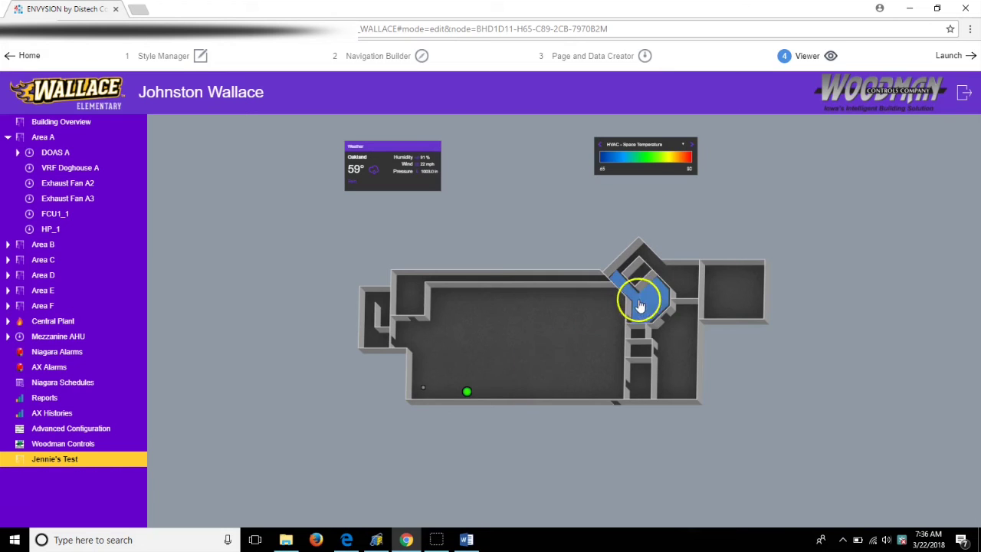
pyautogui.moveTo(654, 302)
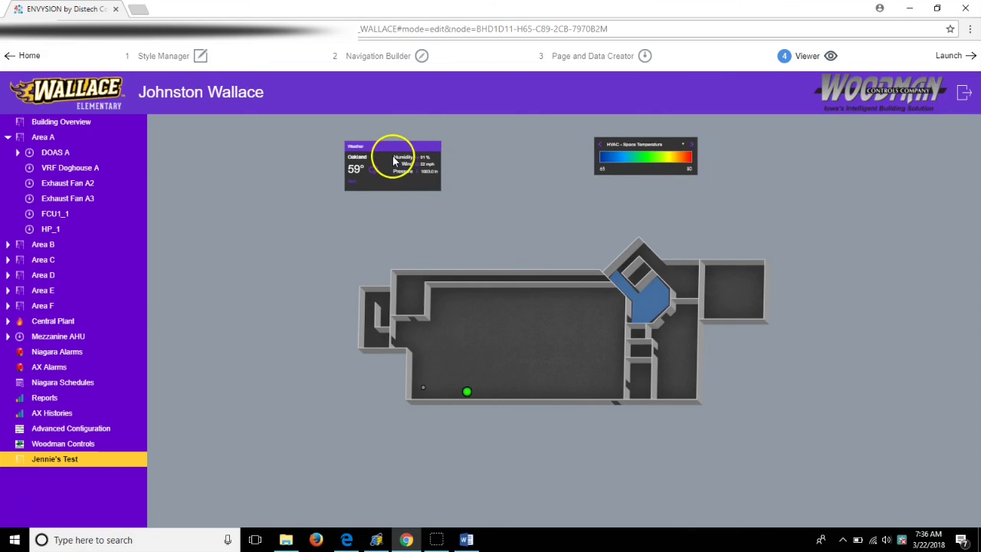
pyautogui.click(682, 145)
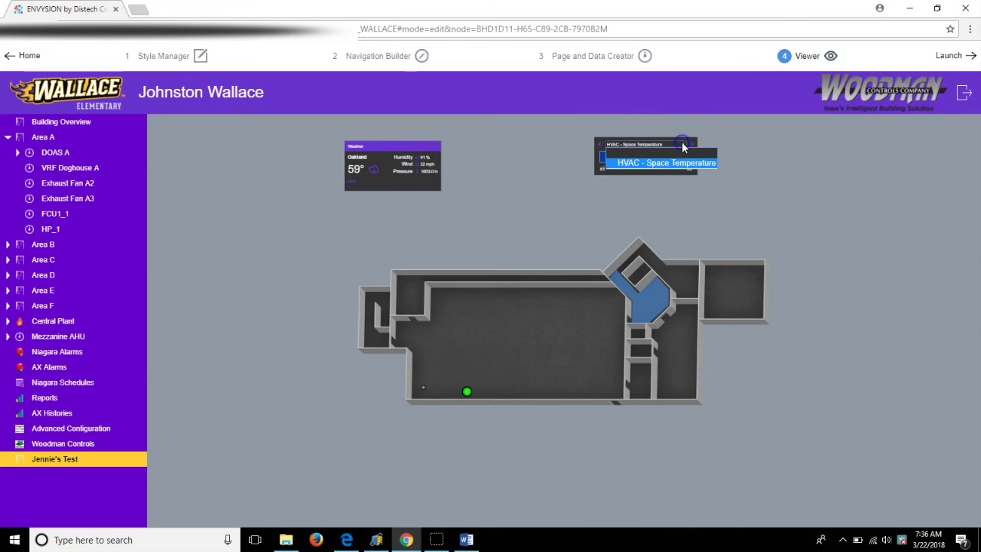
pyautogui.click(682, 145)
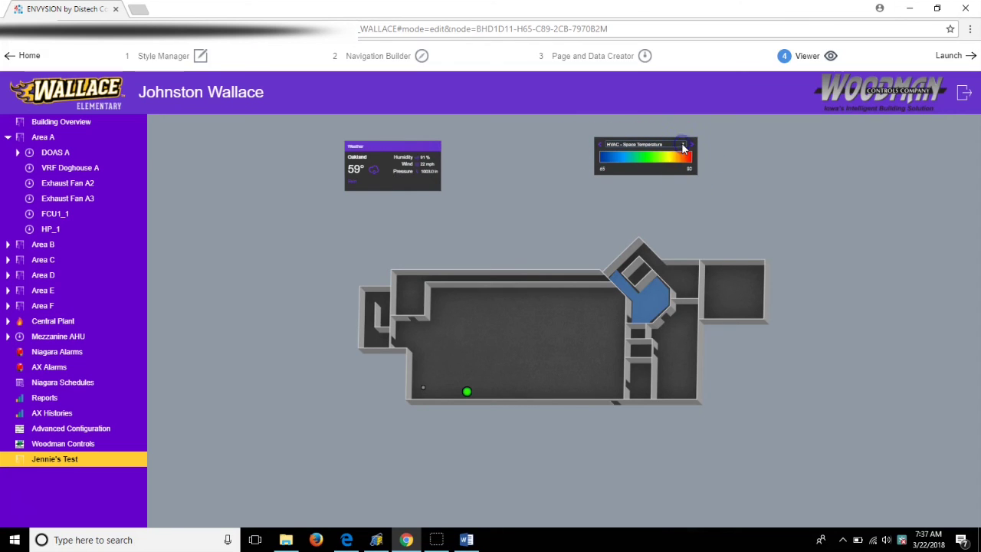